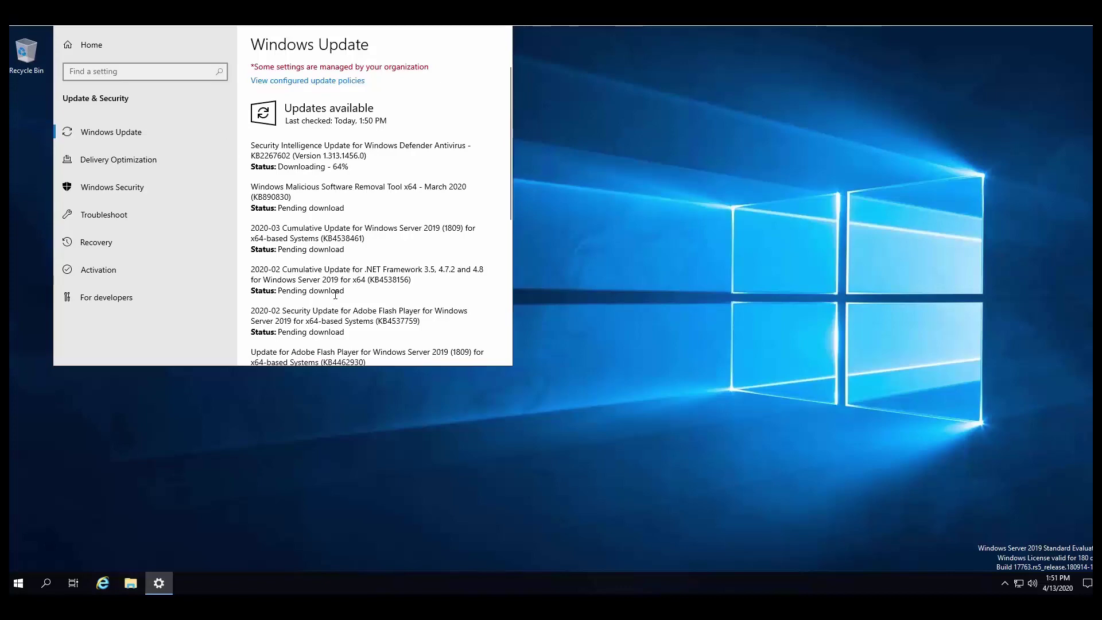
{"action": "scroll", "coordinate": [374, 156], "scroll_direction": "down", "scroll_amount": 10}
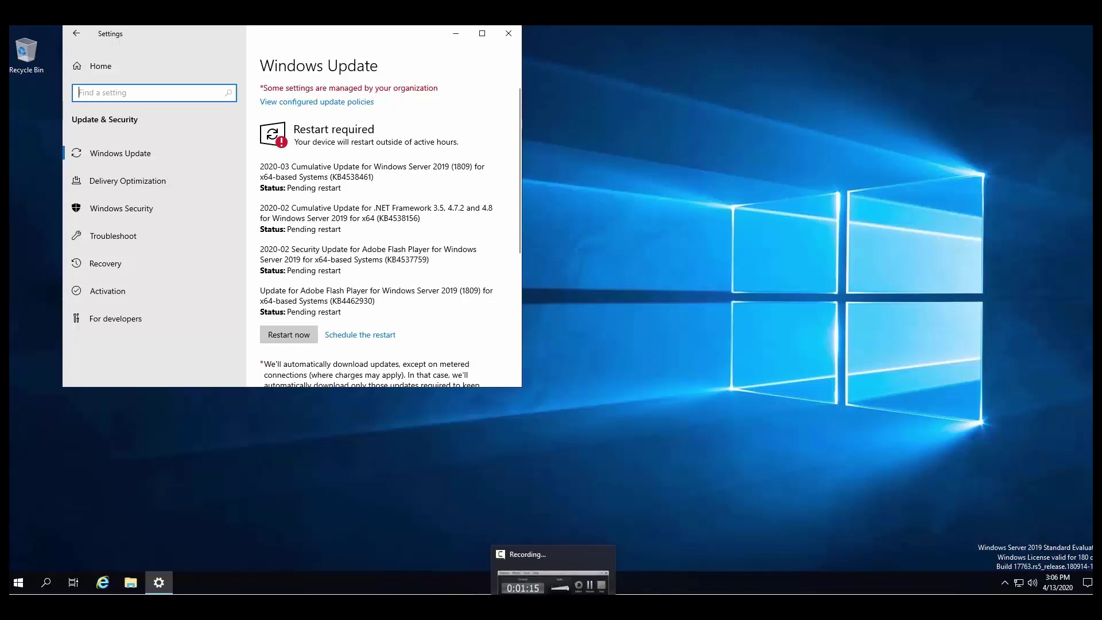
{"action": "left_click", "coordinate": [553, 580]}
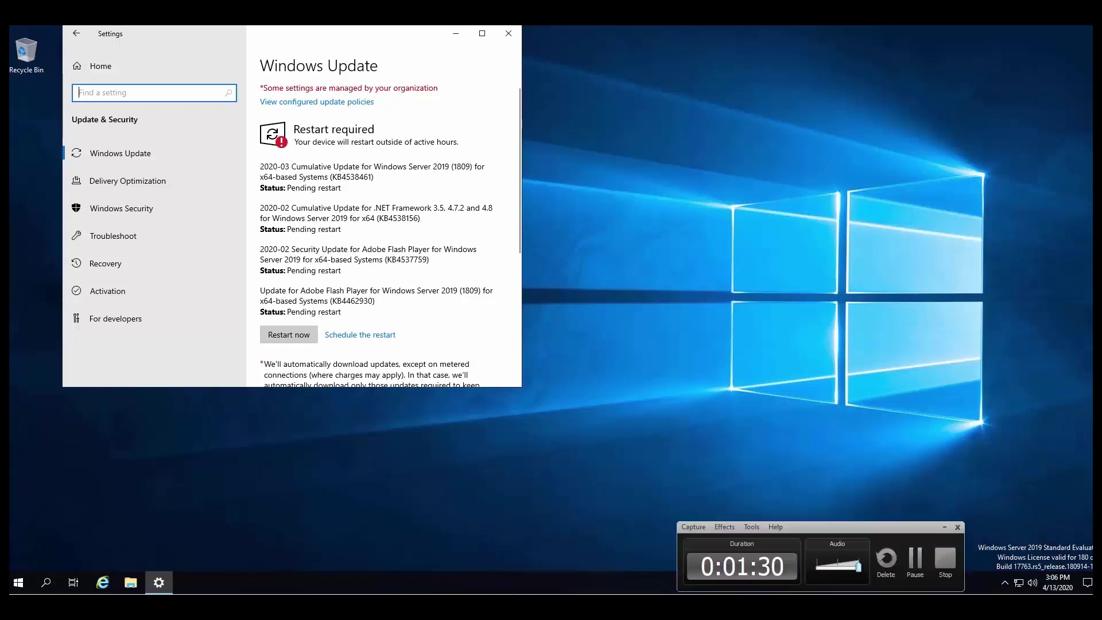
{"action": "left_click", "coordinate": [915, 560]}
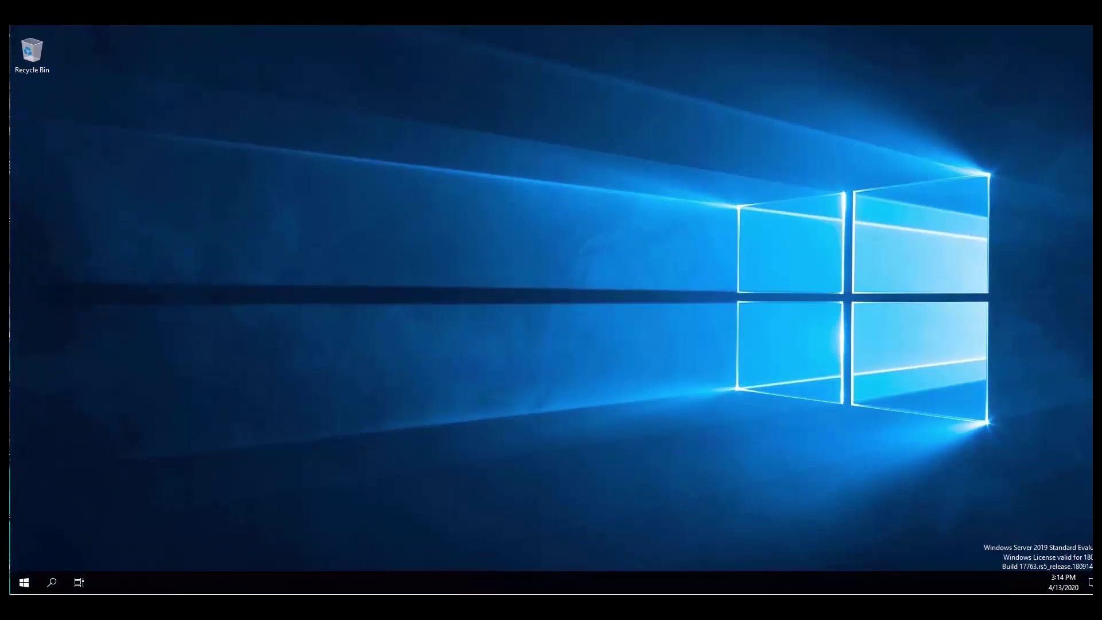
Find the Windows Update settings through system search and check for new updates
{"action": "left_click", "coordinate": [43, 584]}
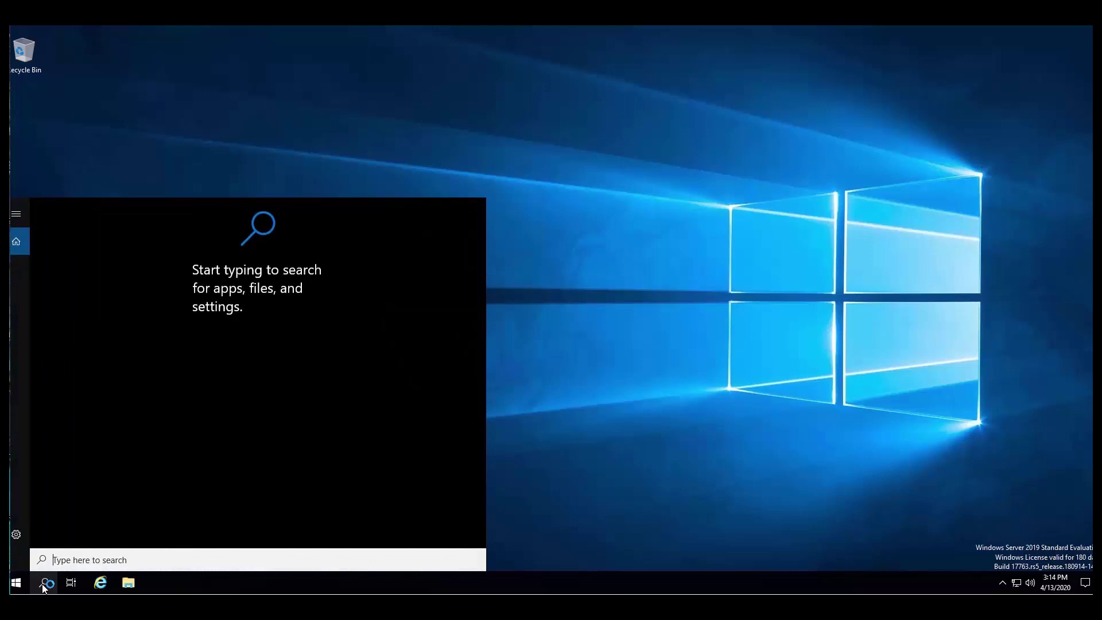
{"action": "type", "text": "u"}
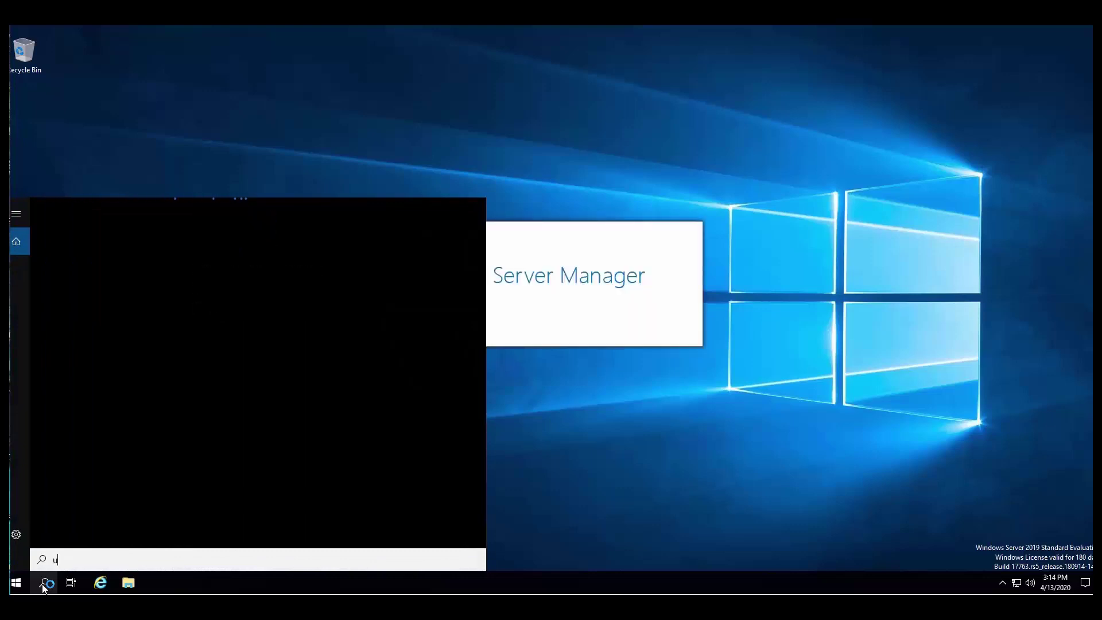
{"action": "type", "text": "ptade"}
{"action": "key", "text": "BackSpace"}
{"action": "key", "text": "BackSpace"}
{"action": "key", "text": "BackSpace"}
{"action": "key", "text": "BackSpace"}
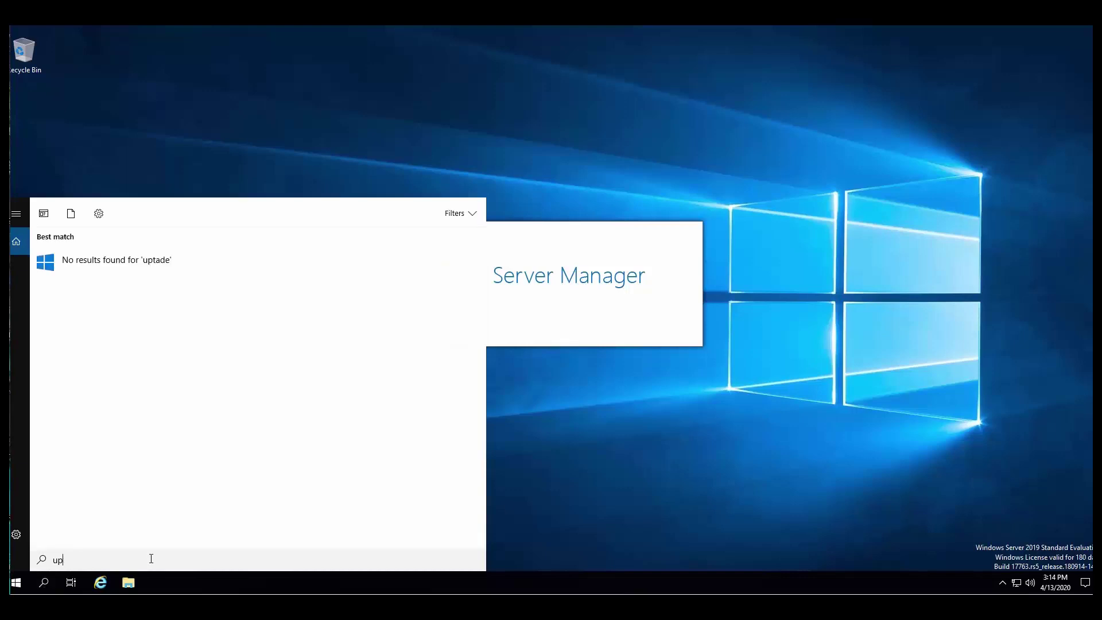
{"action": "key", "text": "Return"}
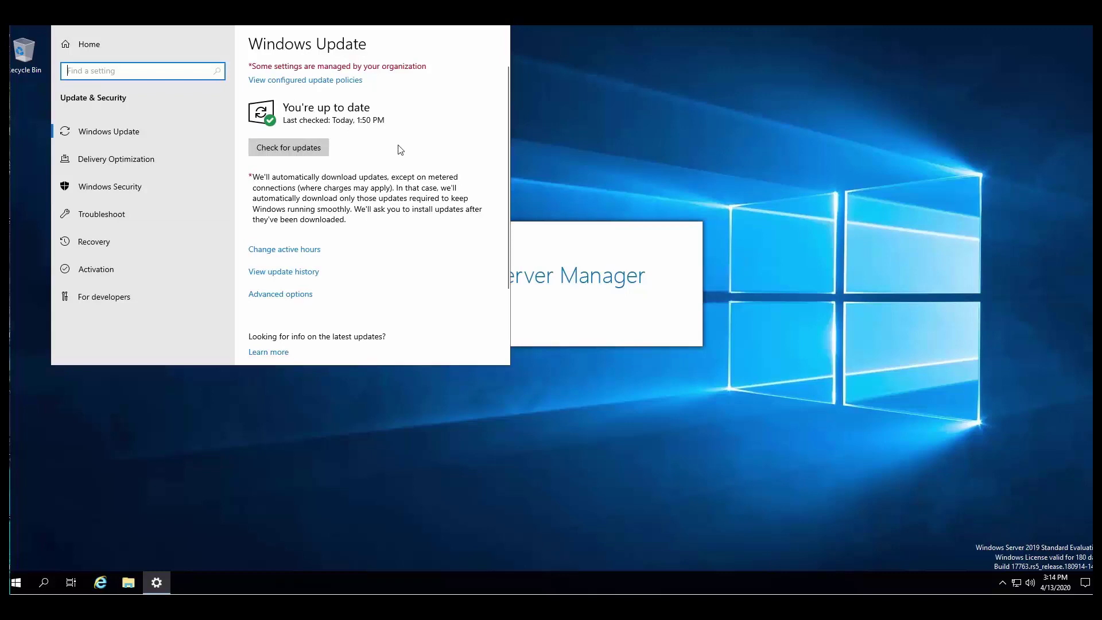
{"action": "left_click", "coordinate": [306, 151]}
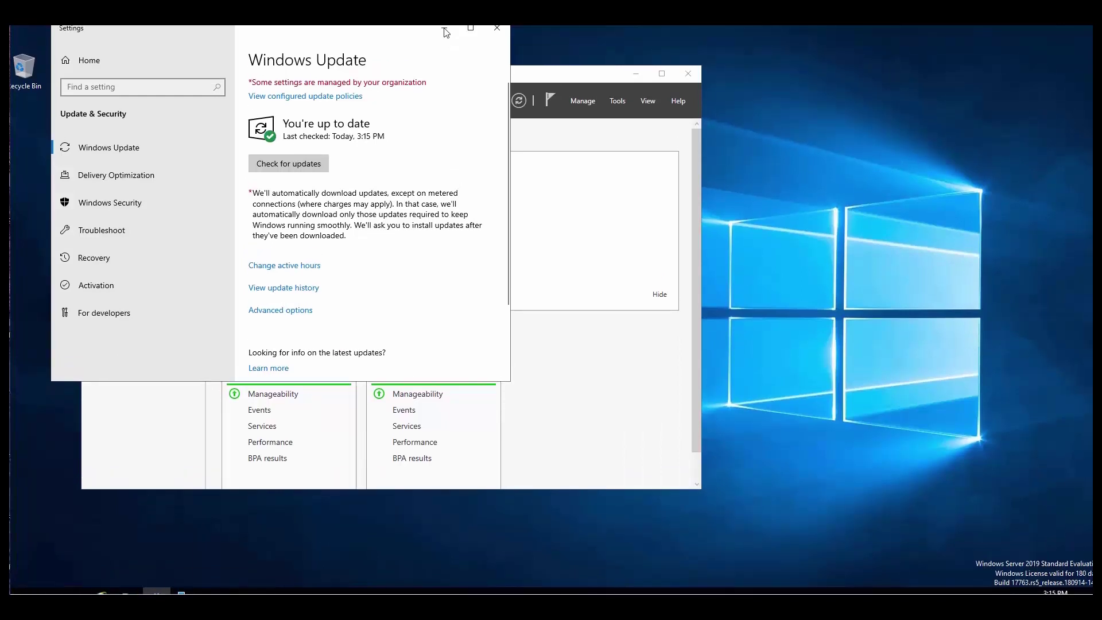
Minimize the Settings window and dismiss the Windows Admin Center message in Server Manager
{"action": "left_click", "coordinate": [598, 87]}
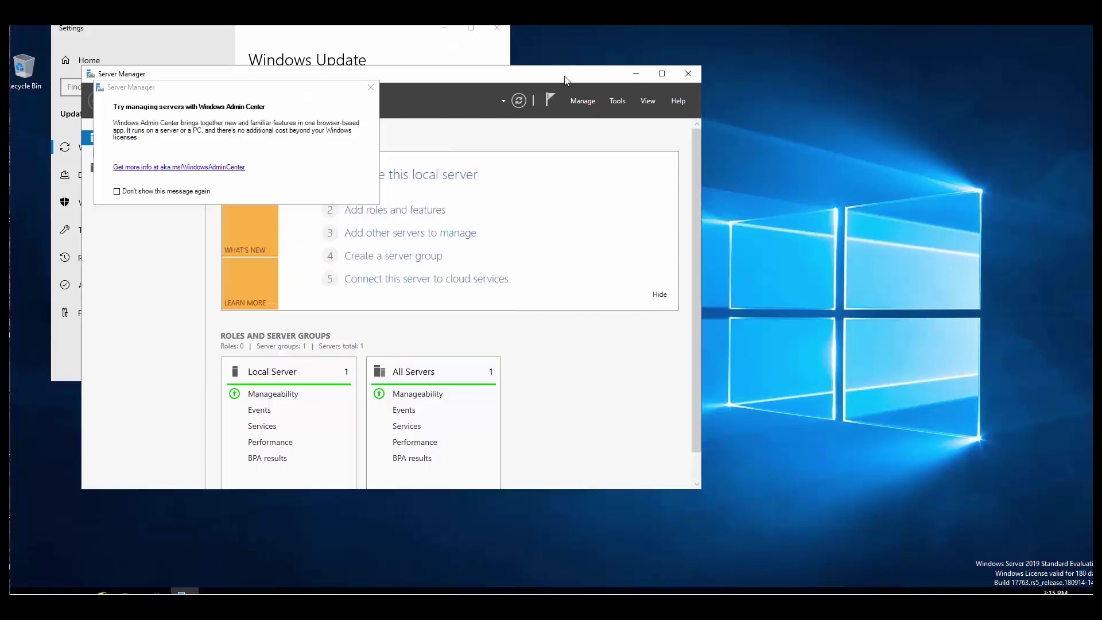
{"action": "left_click", "coordinate": [445, 28]}
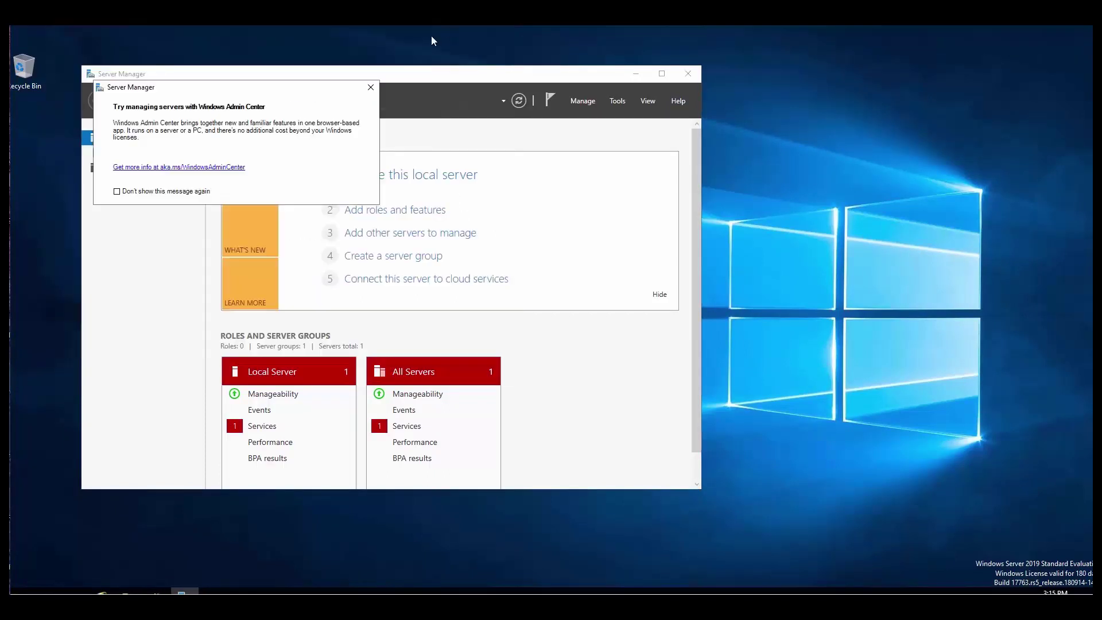
{"action": "left_click", "coordinate": [370, 87]}
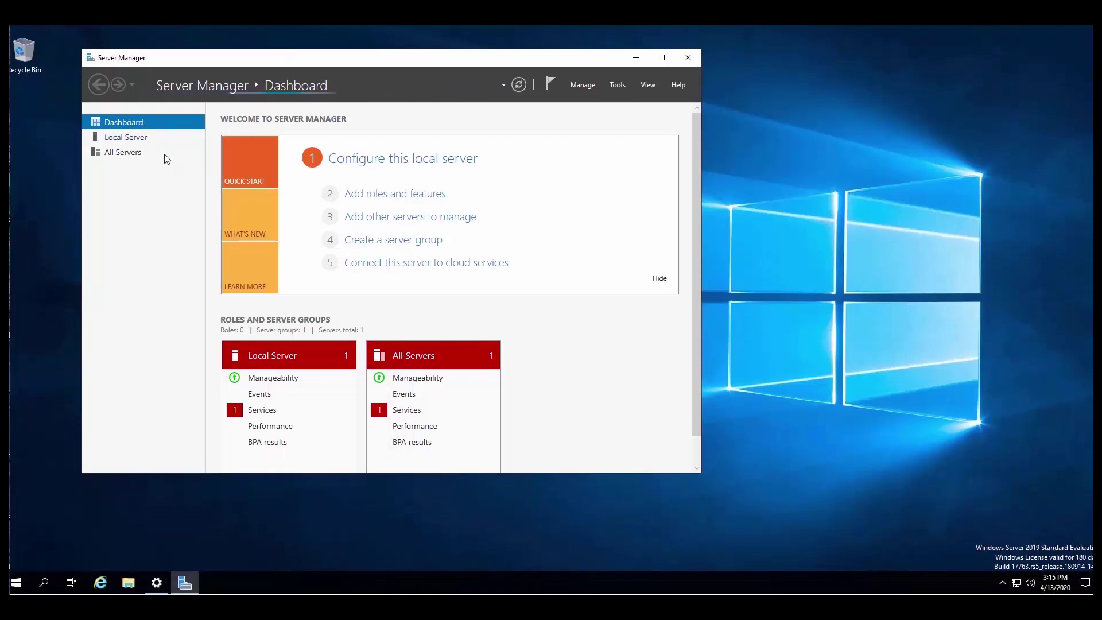
Set the local server's time zone to (UTC+02:00) Athens, Bucharest from its Server Manager properties
{"action": "left_click", "coordinate": [152, 136]}
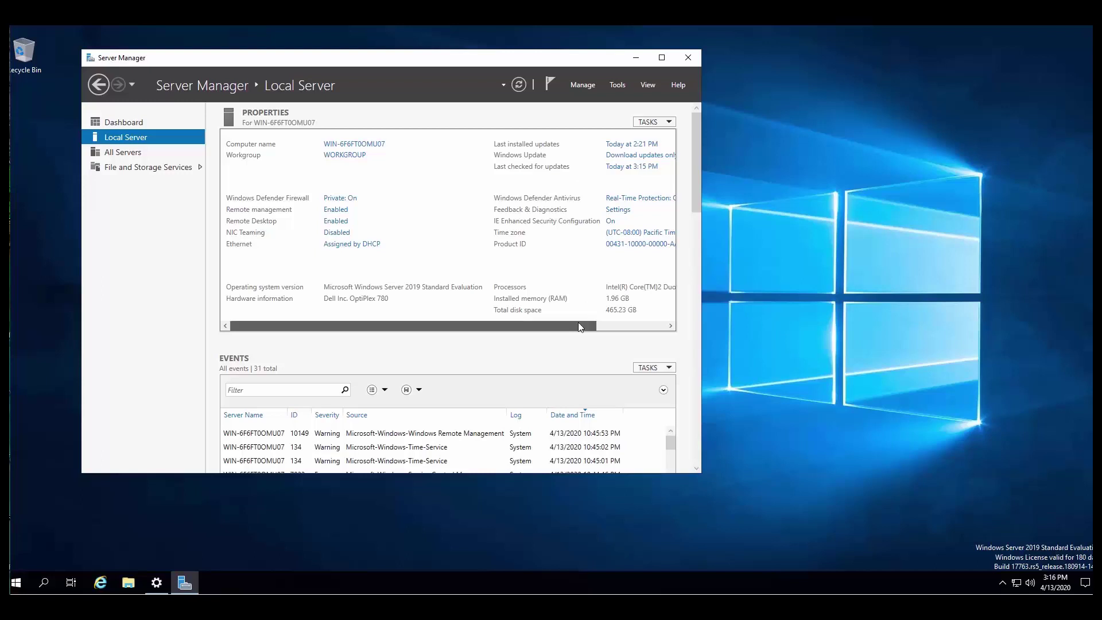
{"action": "left_click_drag", "start_coordinate": [577, 324], "coordinate": [647, 327]}
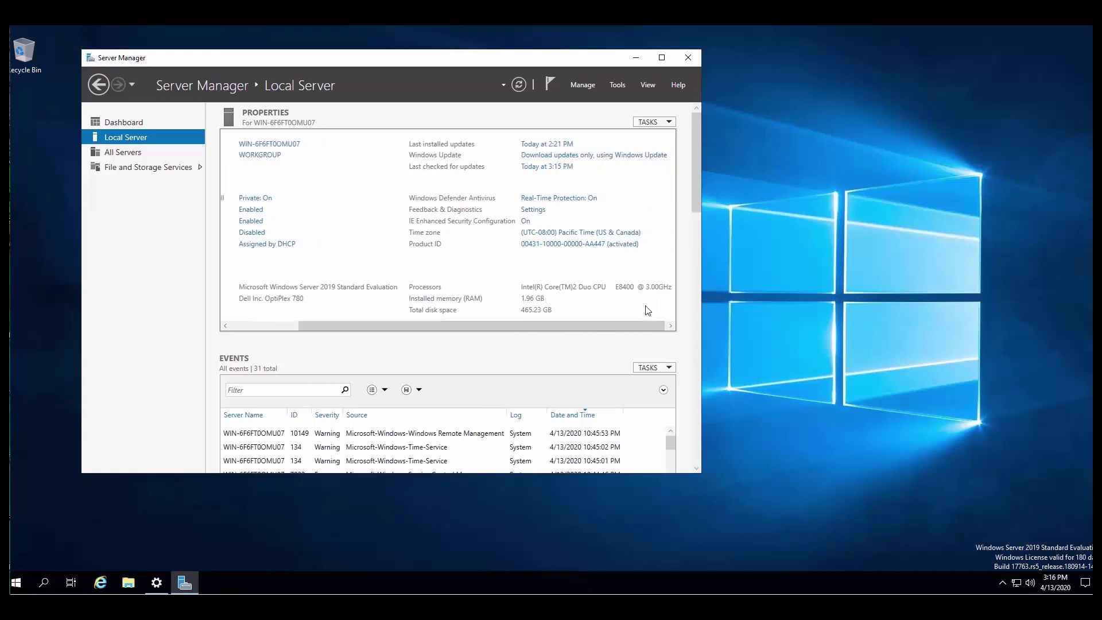
{"action": "left_click", "coordinate": [573, 237]}
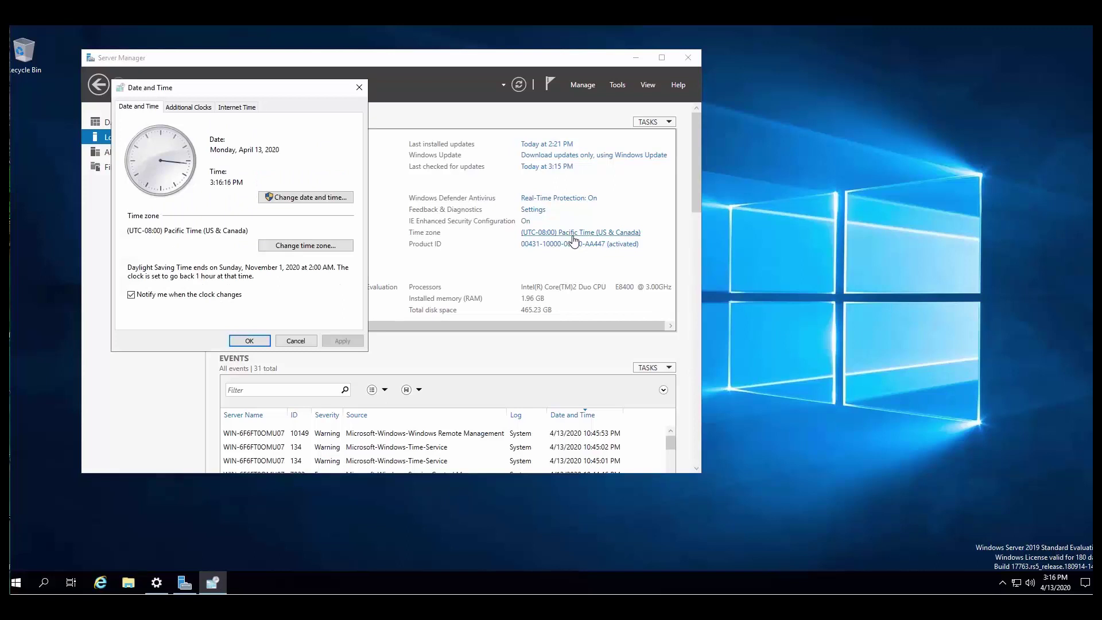
{"action": "left_click", "coordinate": [316, 252]}
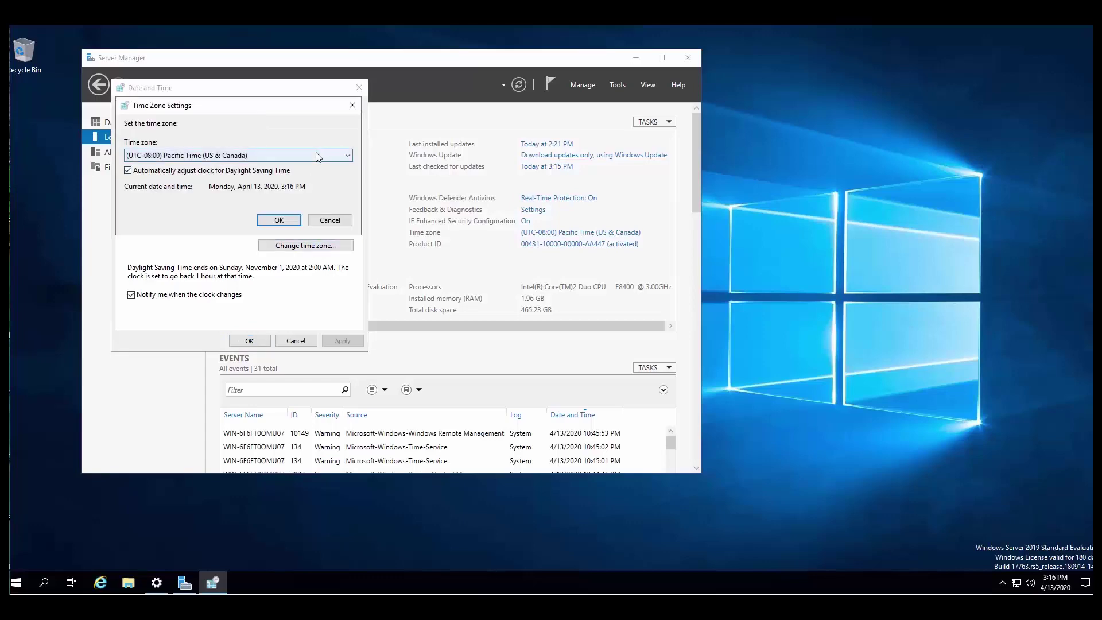
{"action": "left_click", "coordinate": [316, 155]}
{"action": "scroll", "coordinate": [306, 288], "scroll_direction": "down", "scroll_amount": 11}
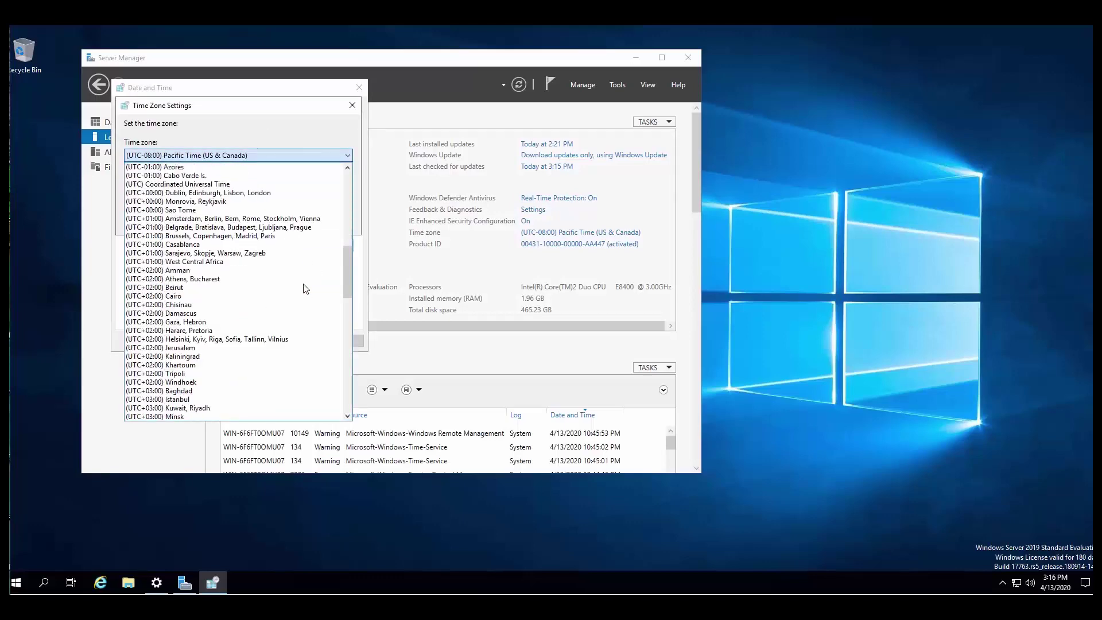
{"action": "left_click", "coordinate": [263, 281]}
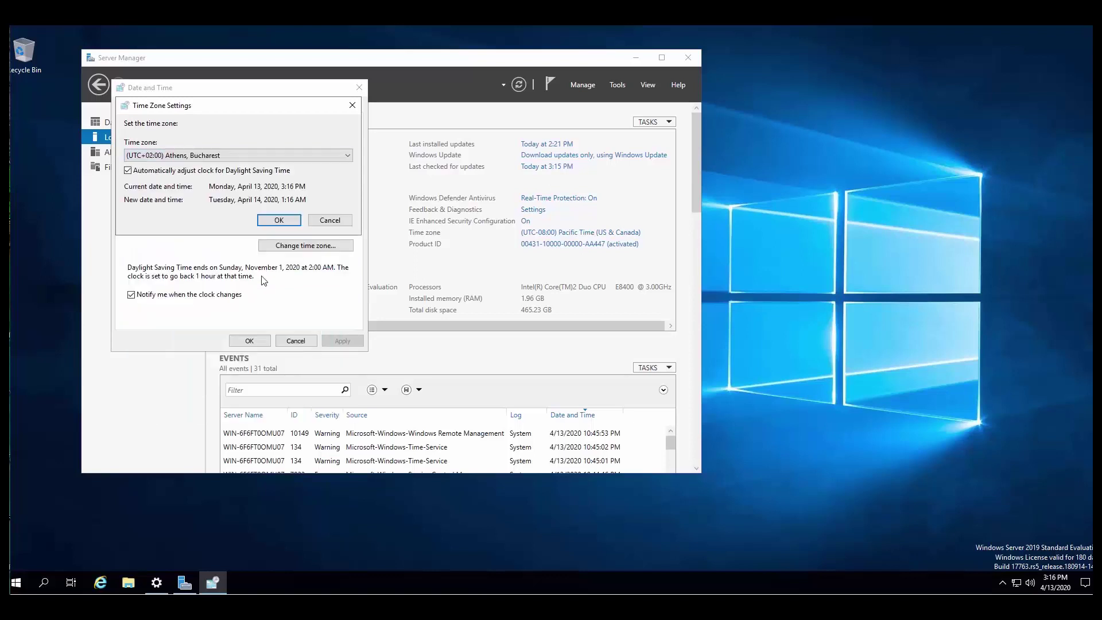
{"action": "left_click", "coordinate": [277, 221]}
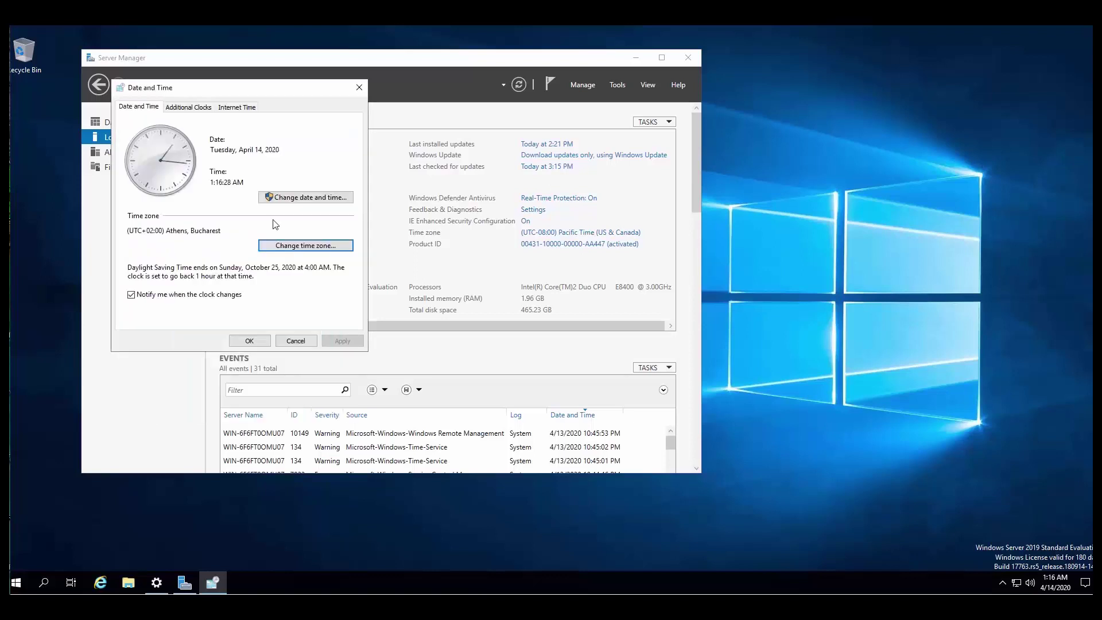
{"action": "left_click", "coordinate": [250, 341]}
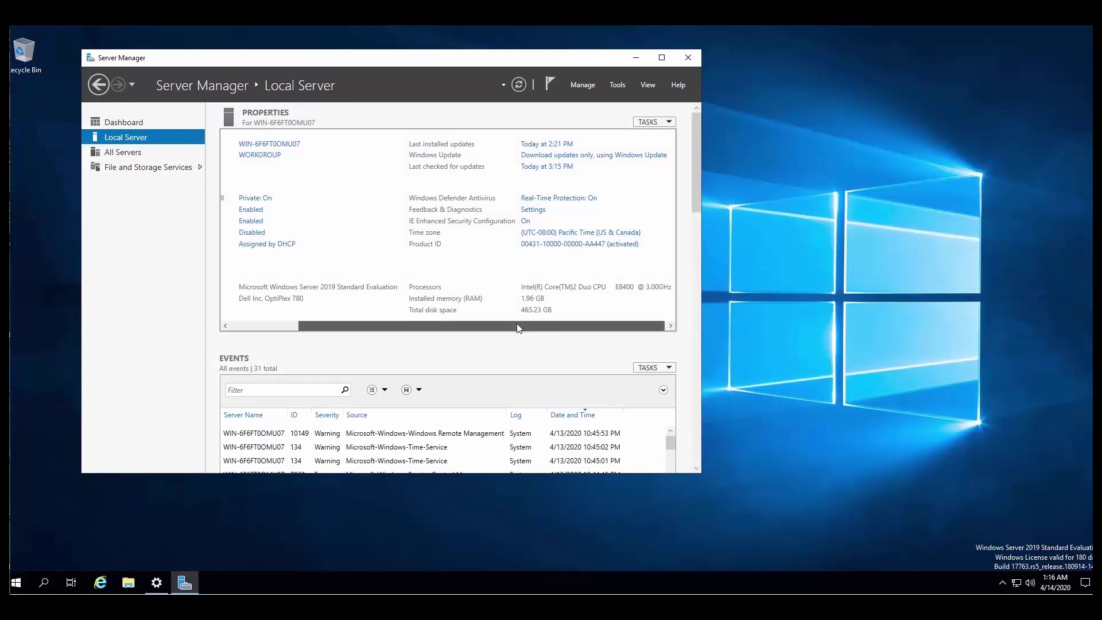
Open the Ethernet adapter's status from the local server's network properties
{"action": "left_click_drag", "start_coordinate": [517, 325], "coordinate": [380, 331]}
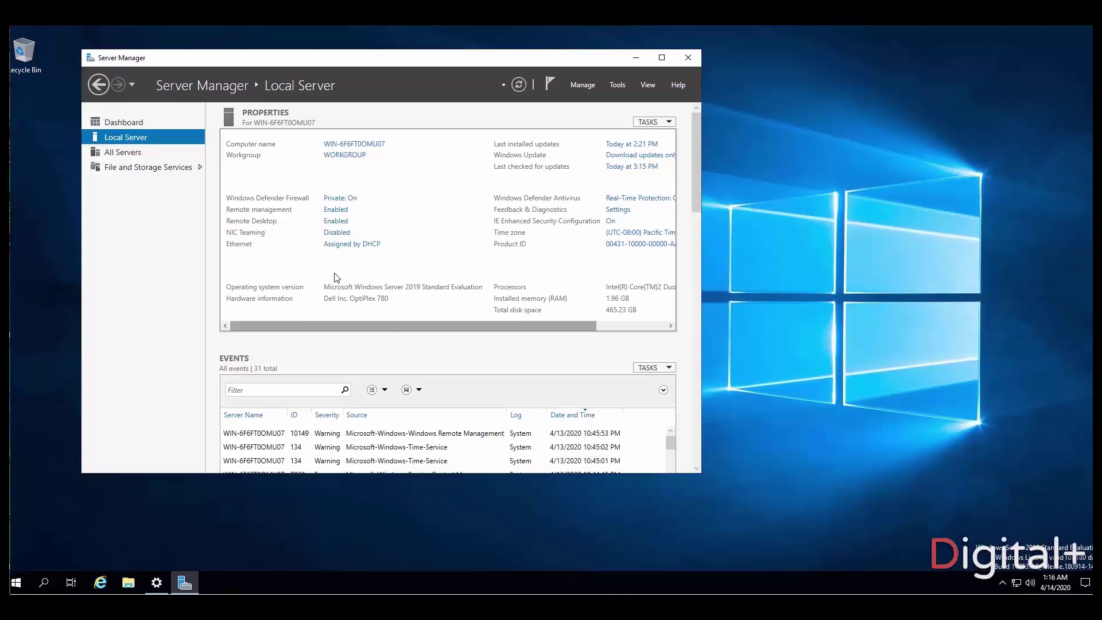
{"action": "left_click", "coordinate": [343, 245]}
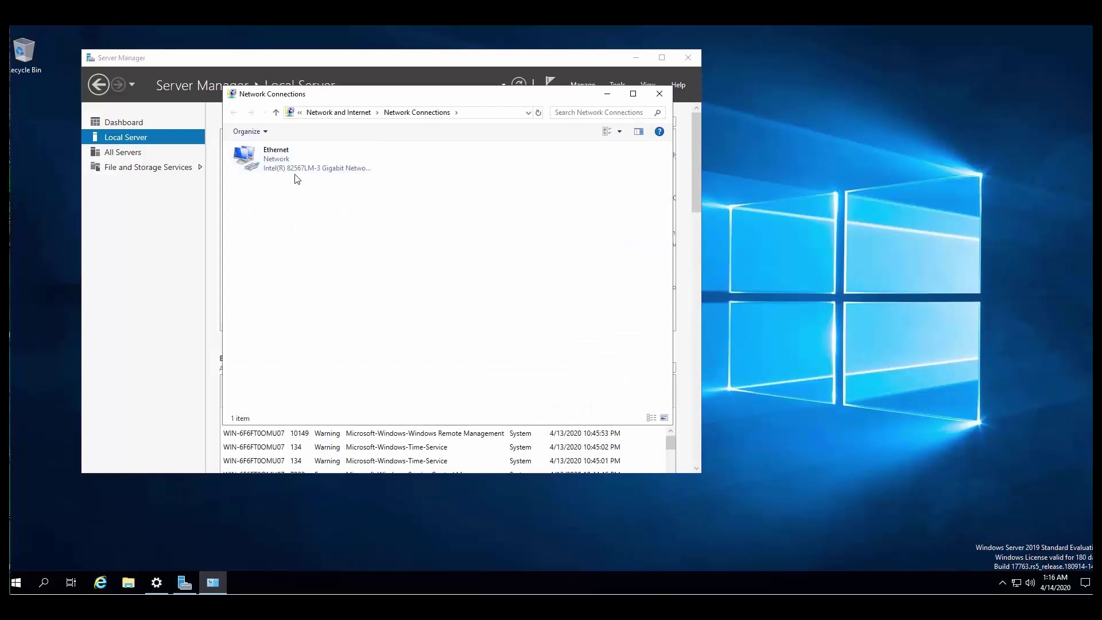
{"action": "double_click", "coordinate": [293, 171]}
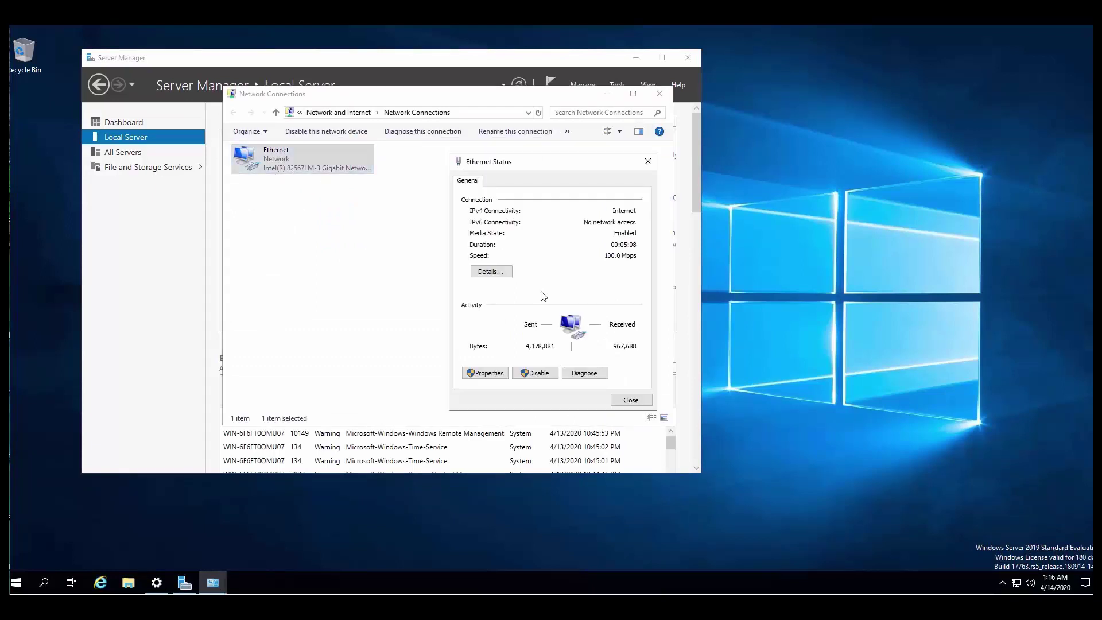
Review the Ethernet connection details, including IPv4 address, subnet mask, default gateway and DHCP server
{"action": "left_click", "coordinate": [486, 274]}
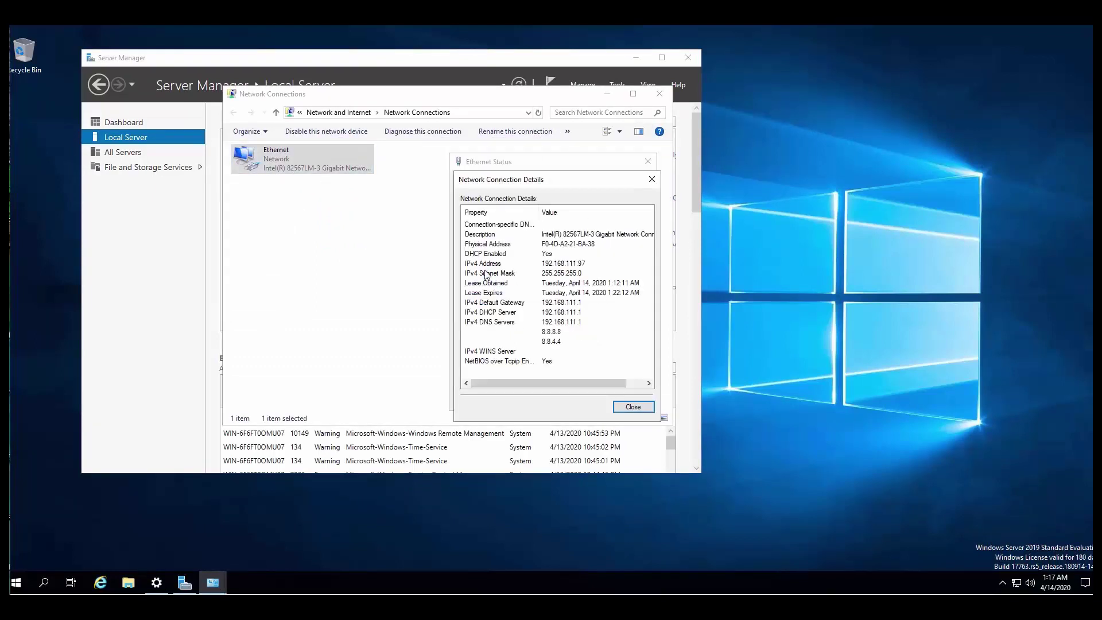
{"action": "left_click", "coordinate": [583, 265]}
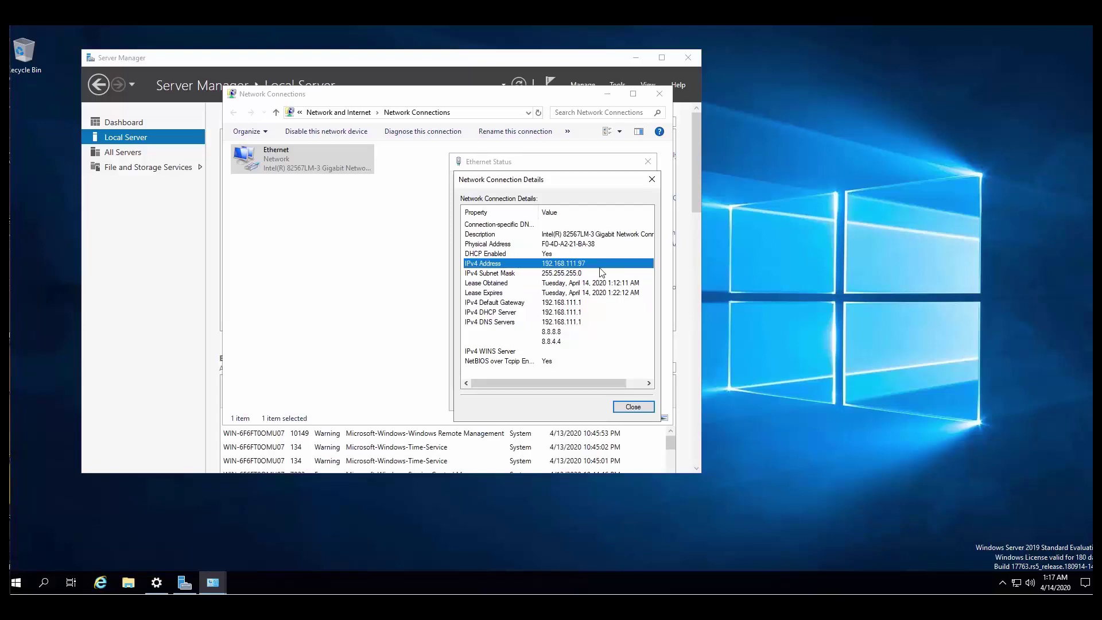
{"action": "left_click", "coordinate": [561, 274]}
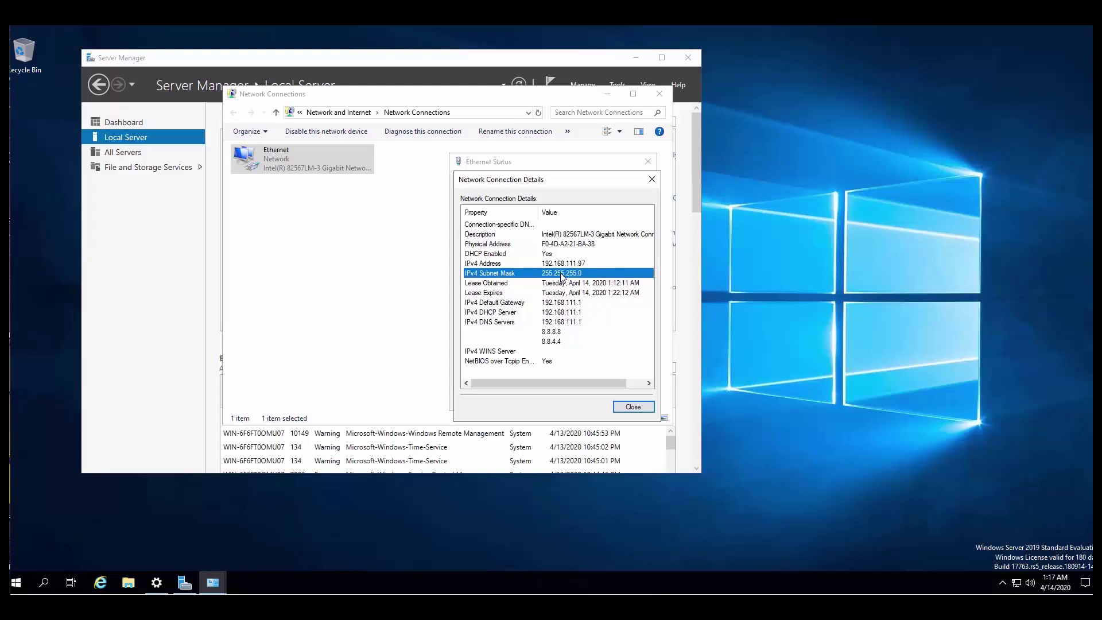
{"action": "left_click", "coordinate": [568, 305]}
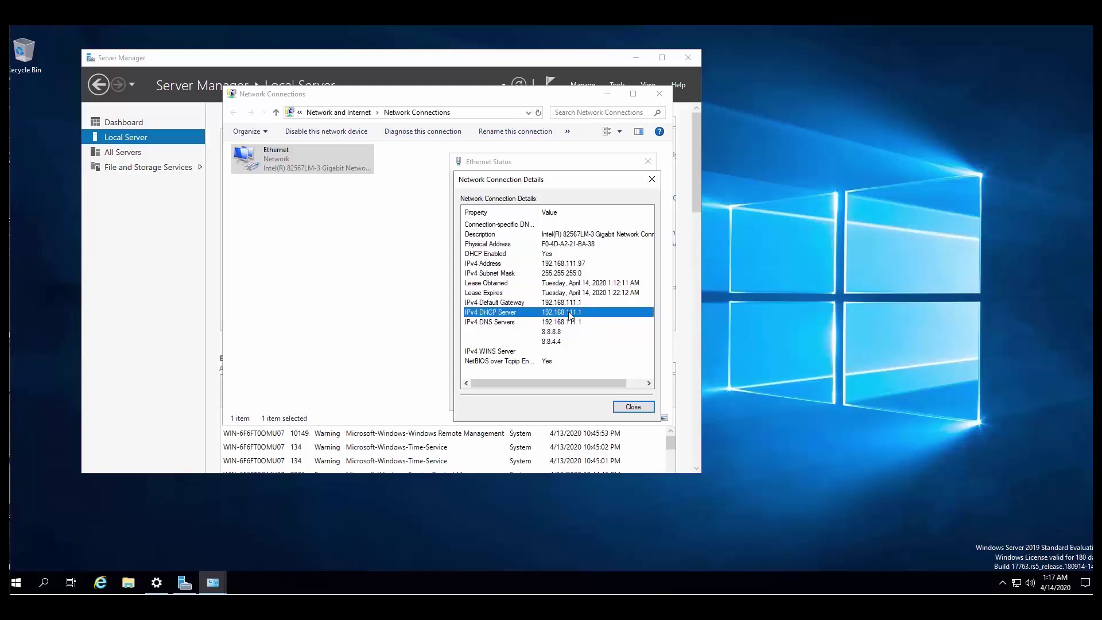
{"action": "left_click", "coordinate": [569, 313]}
{"action": "left_click", "coordinate": [634, 408]}
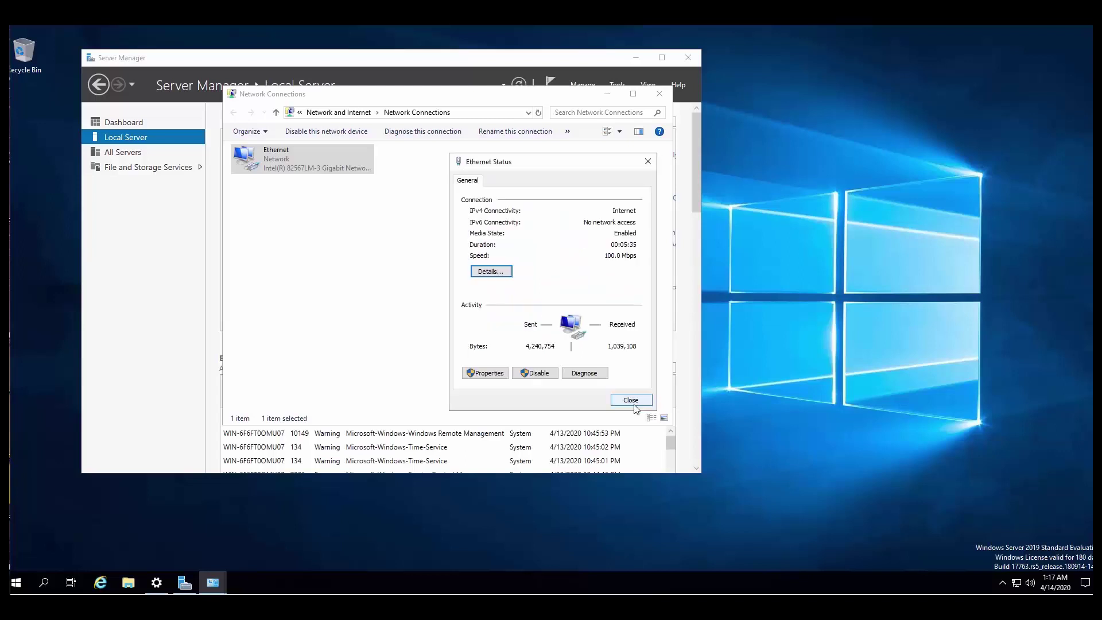
Give the Ethernet adapter a static IPv4 address of 192.168.111.2 with subnet mask 255.255.255.0 and default gateway 192.168.111.1
{"action": "left_click", "coordinate": [485, 374]}
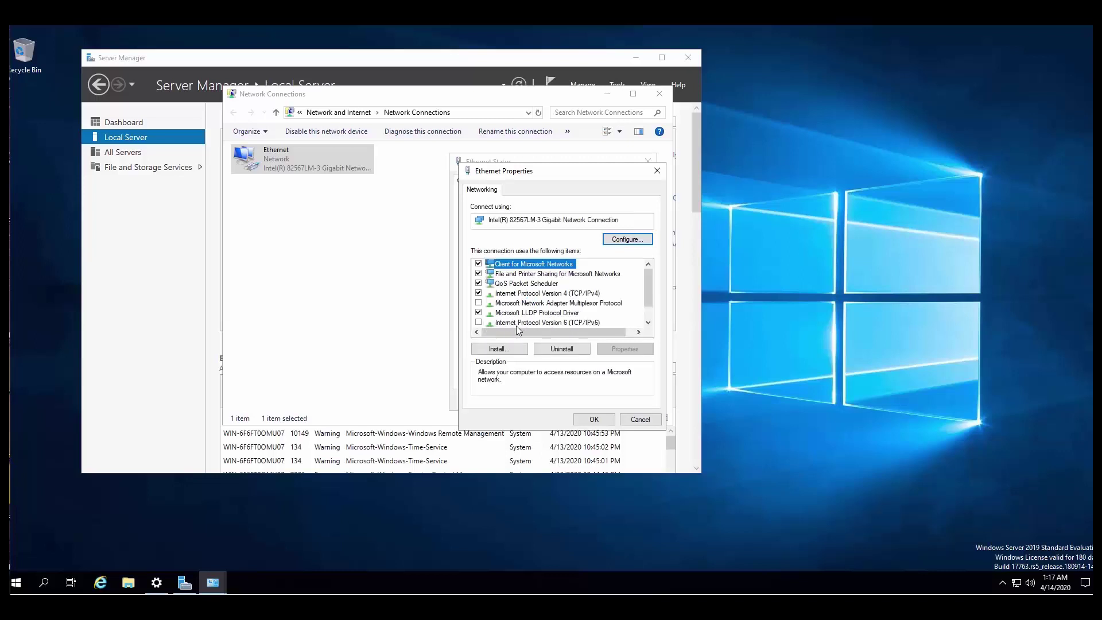
{"action": "left_click", "coordinate": [495, 325]}
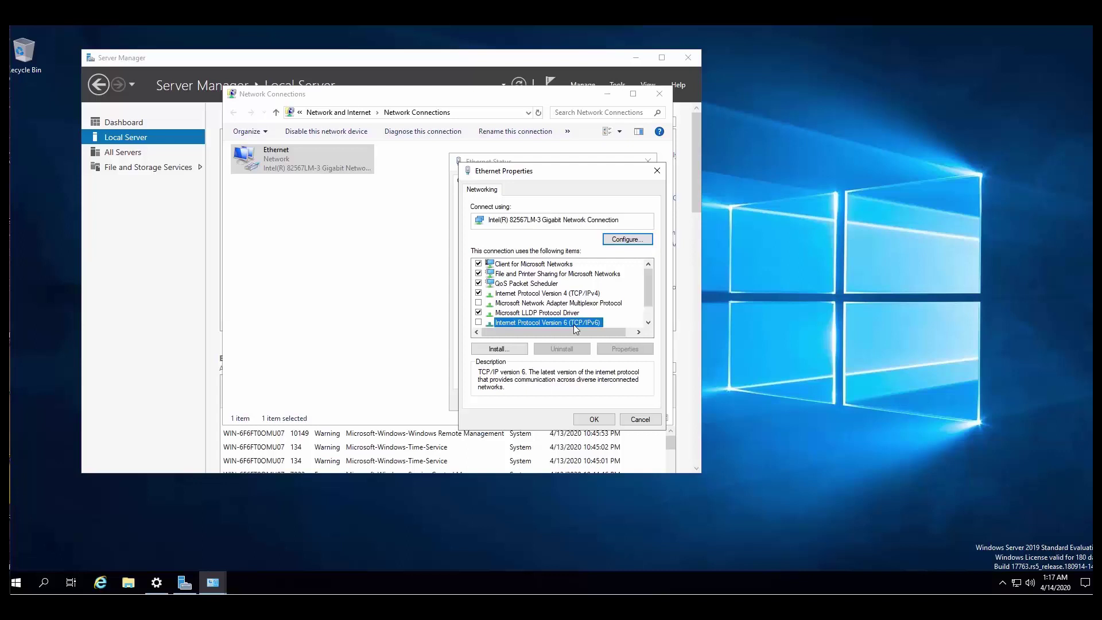
{"action": "double_click", "coordinate": [531, 294]}
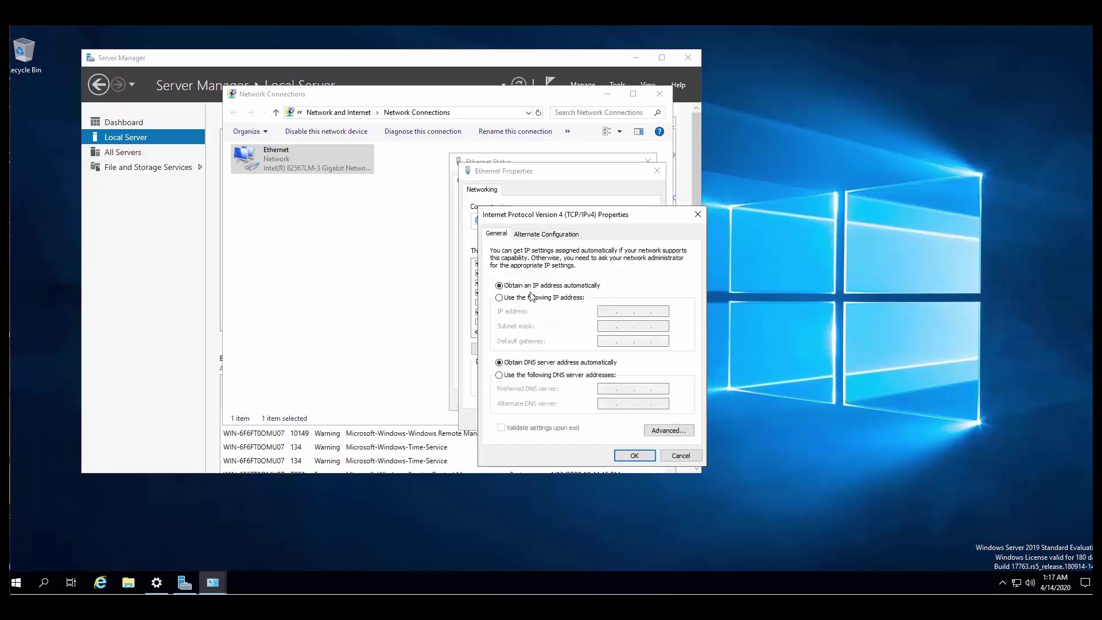
{"action": "left_click_drag", "start_coordinate": [563, 220], "coordinate": [710, 196]}
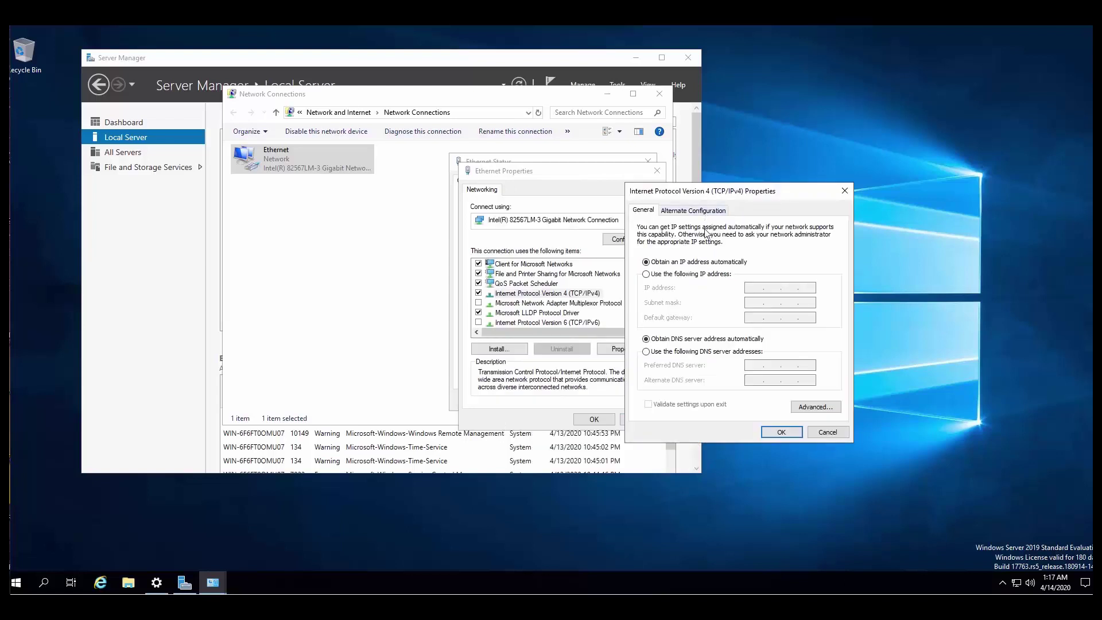
{"action": "left_click", "coordinate": [646, 274]}
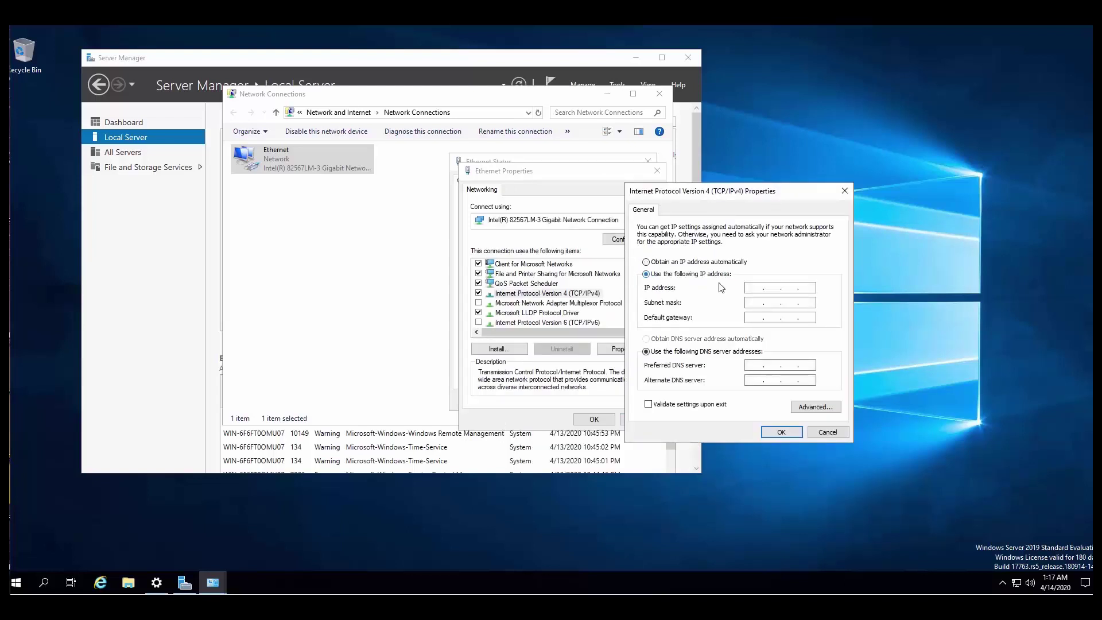
{"action": "left_click", "coordinate": [757, 289]}
{"action": "type", "text": "192 . 168 . 111 . 2"}
{"action": "key", "text": "Tab"}
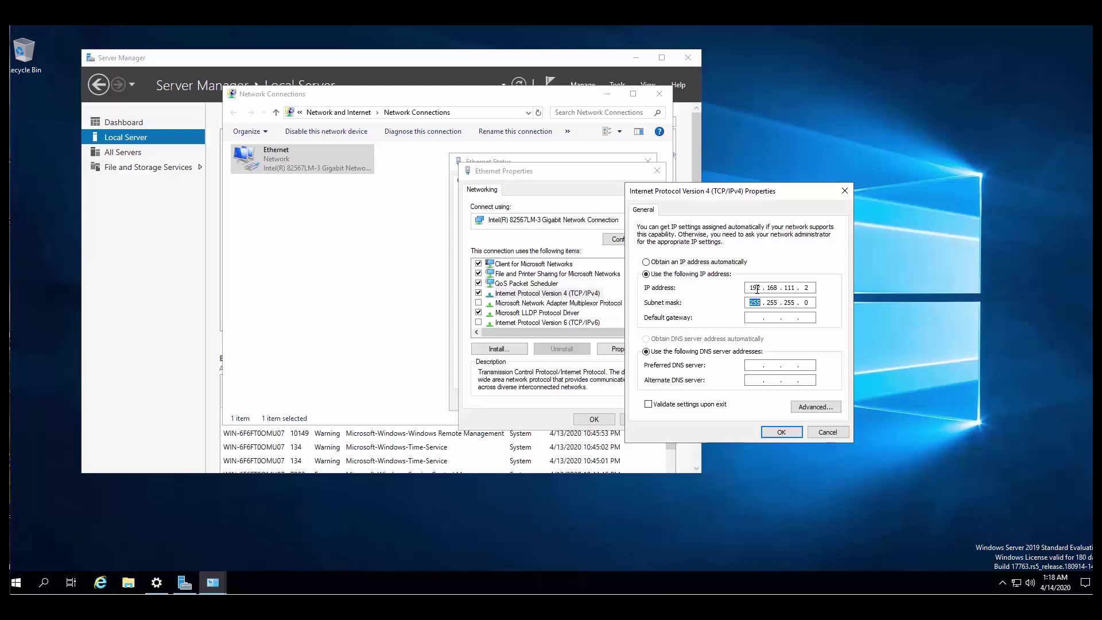
{"action": "key", "text": "Tab"}
{"action": "type", "text": "192 . 168 . 111"}
{"action": "key", "text": "Tab"}
Set the preferred DNS server to 192.168.111.2 and the alternate to 8.8.8.8, and accept the IPv4 settings
{"action": "key", "text": "Tab"}
{"action": "type", "text": "681"}
{"action": "key", "text": "BackSpace"}
{"action": "key", "text": "BackSpace"}
{"action": "key", "text": "BackSpace"}
{"action": "type", "text": "92 . 168 . 111 . 2"}
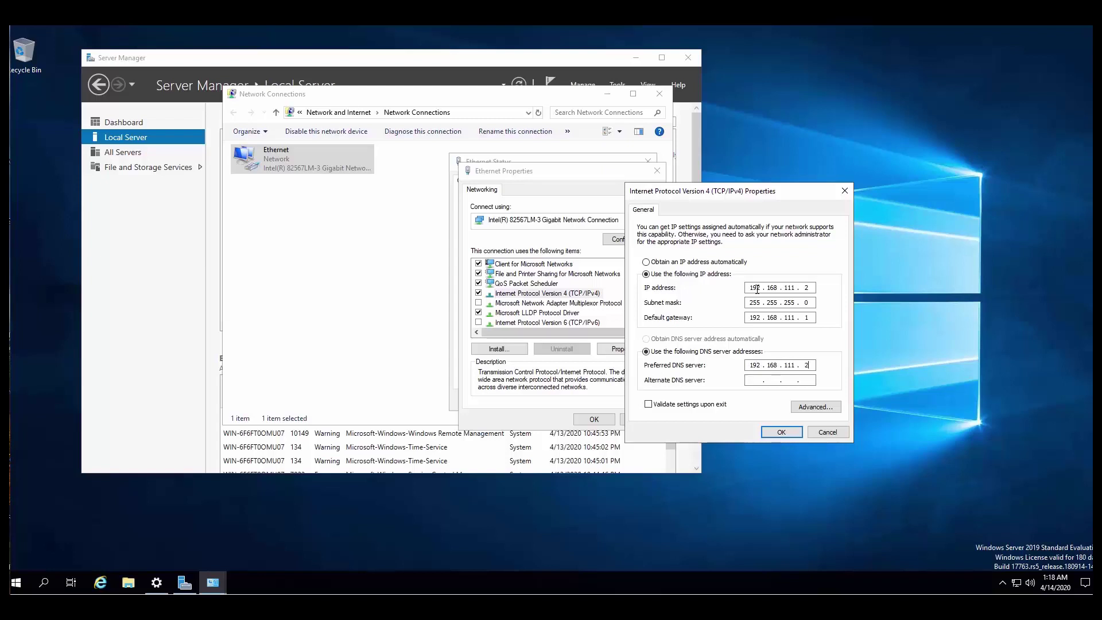
{"action": "key", "text": "Tab"}
{"action": "type", "text": "8 . 8 . 8 . 8"}
{"action": "left_click", "coordinate": [813, 364]}
{"action": "left_click", "coordinate": [782, 432]}
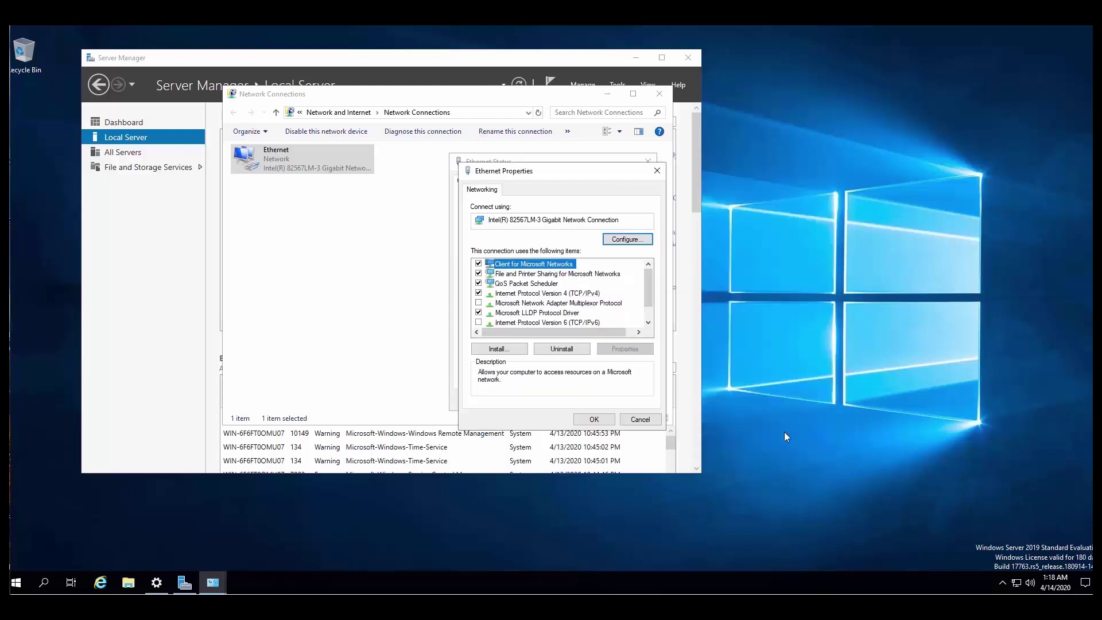
Accept the Ethernet adapter's properties and close its status and Network Connections windows
{"action": "left_click", "coordinate": [594, 420]}
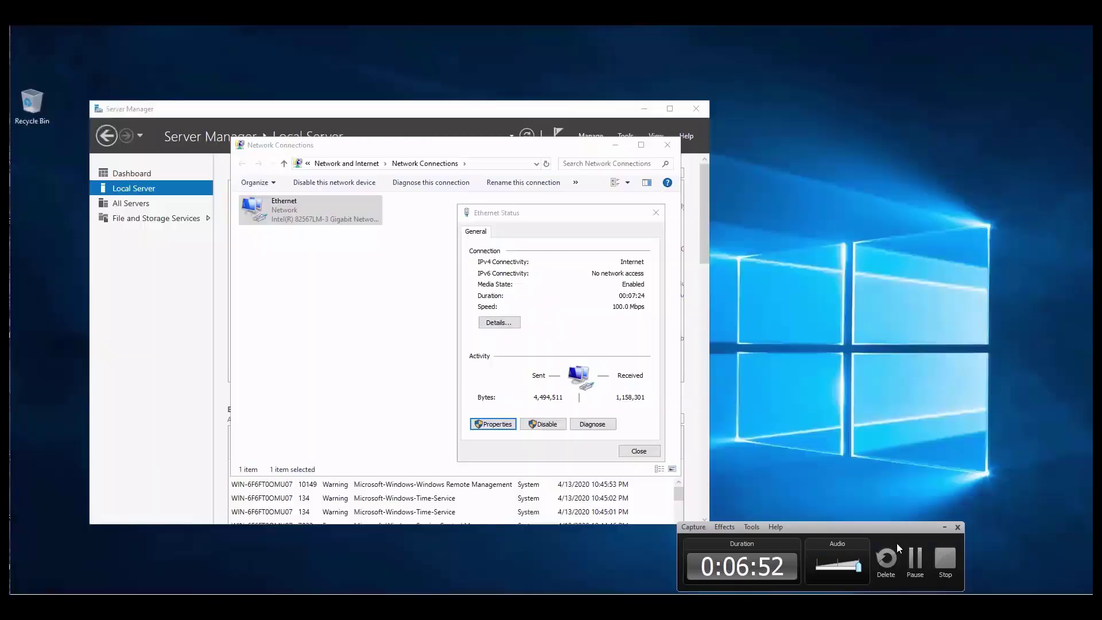
{"action": "left_click", "coordinate": [945, 528]}
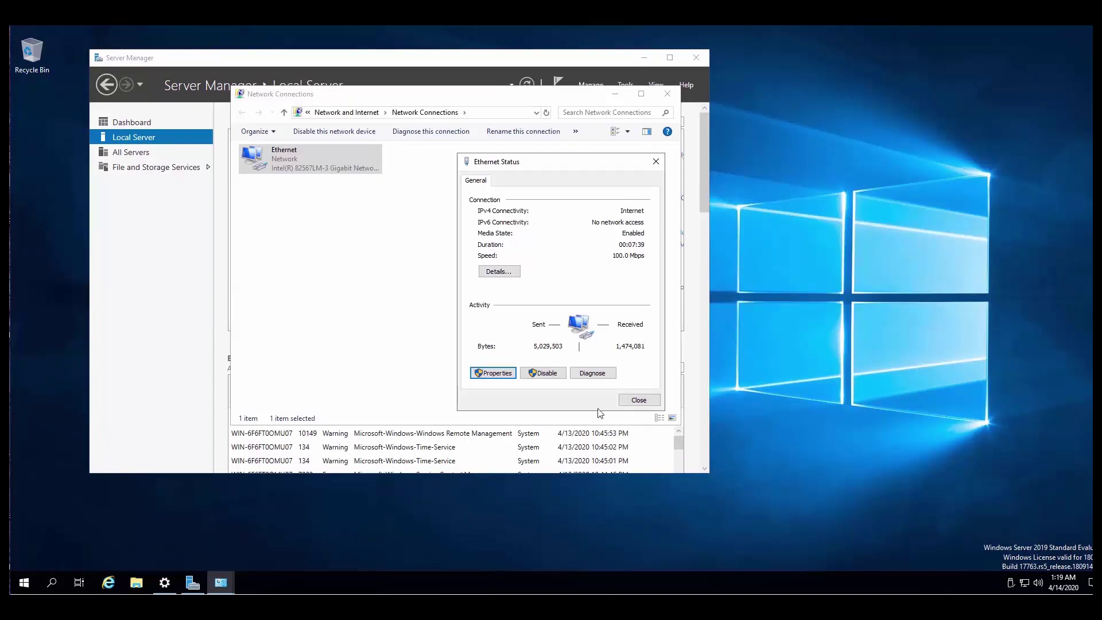
{"action": "left_click", "coordinate": [637, 401]}
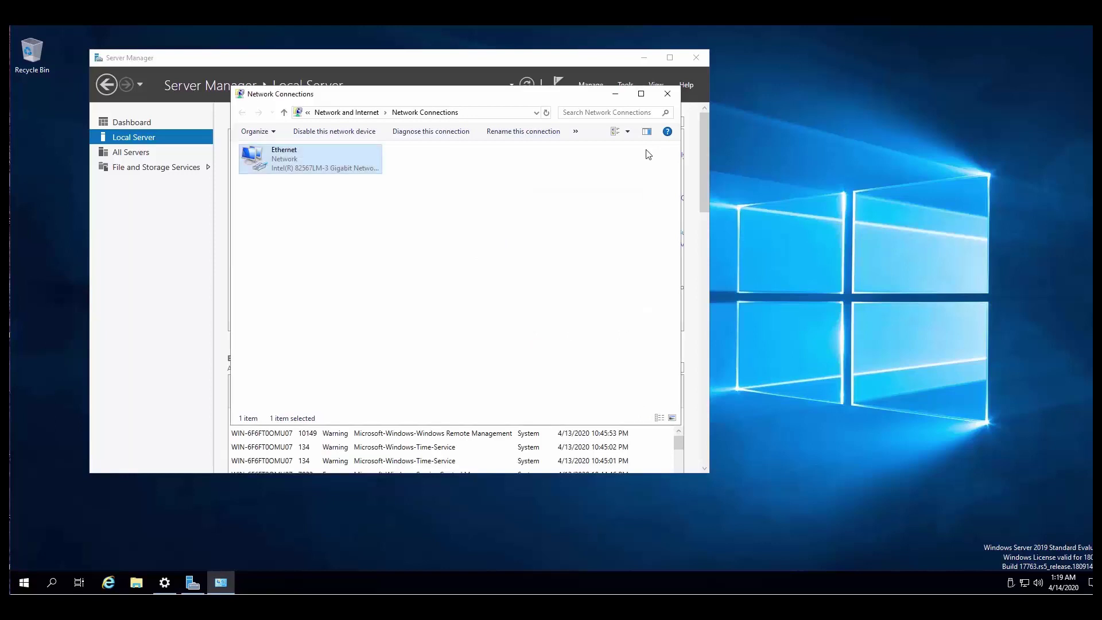
{"action": "left_click", "coordinate": [664, 99]}
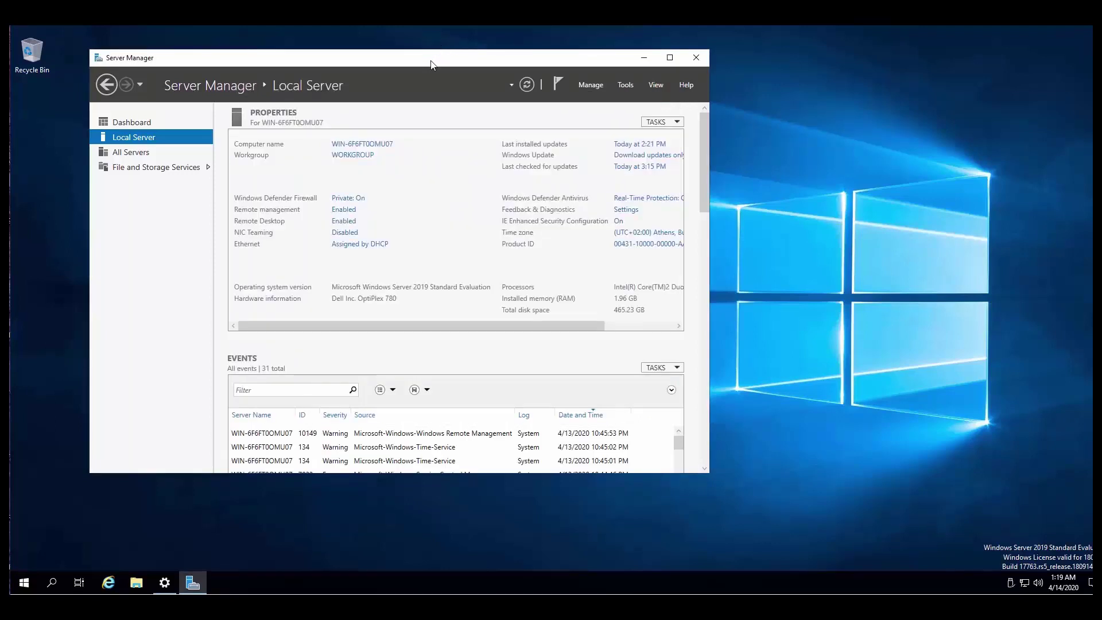
Widen the Server Manager window, allow remote connections to this computer in the Remote Desktop settings, and refresh the server properties
{"action": "left_click_drag", "start_coordinate": [433, 63], "coordinate": [448, 58]}
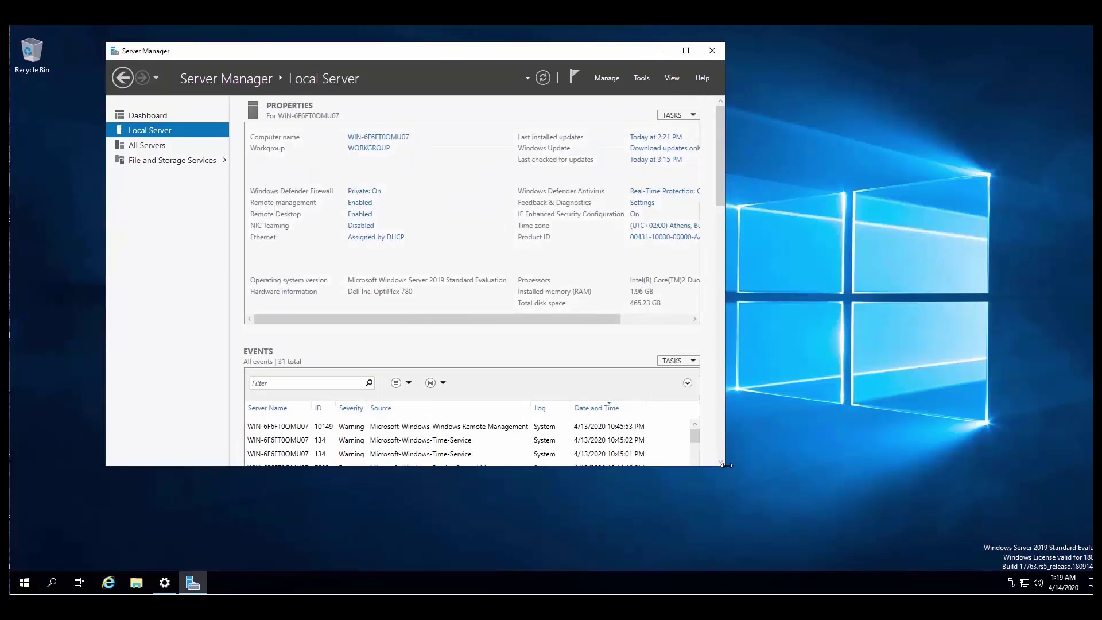
{"action": "left_click_drag", "start_coordinate": [727, 468], "coordinate": [893, 458]}
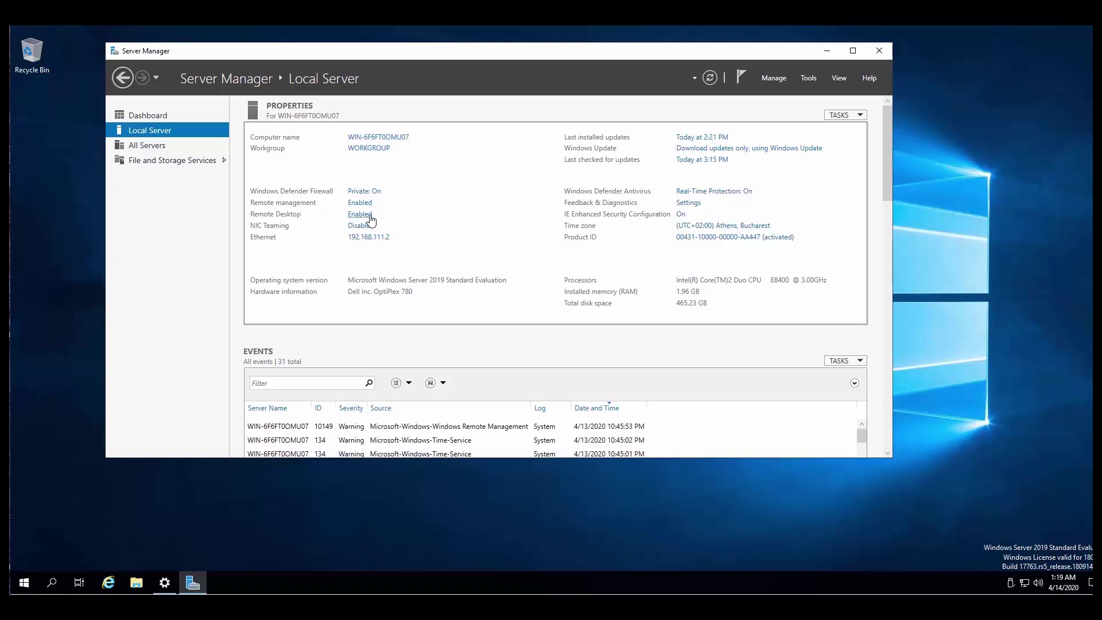
{"action": "left_click", "coordinate": [370, 217]}
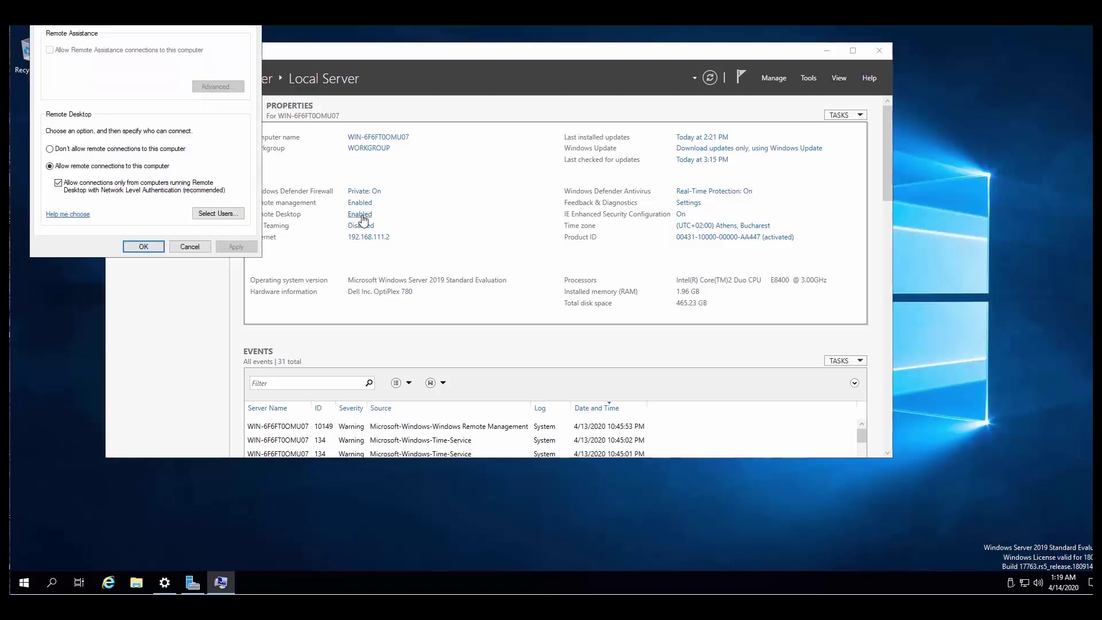
{"action": "left_click", "coordinate": [74, 167]}
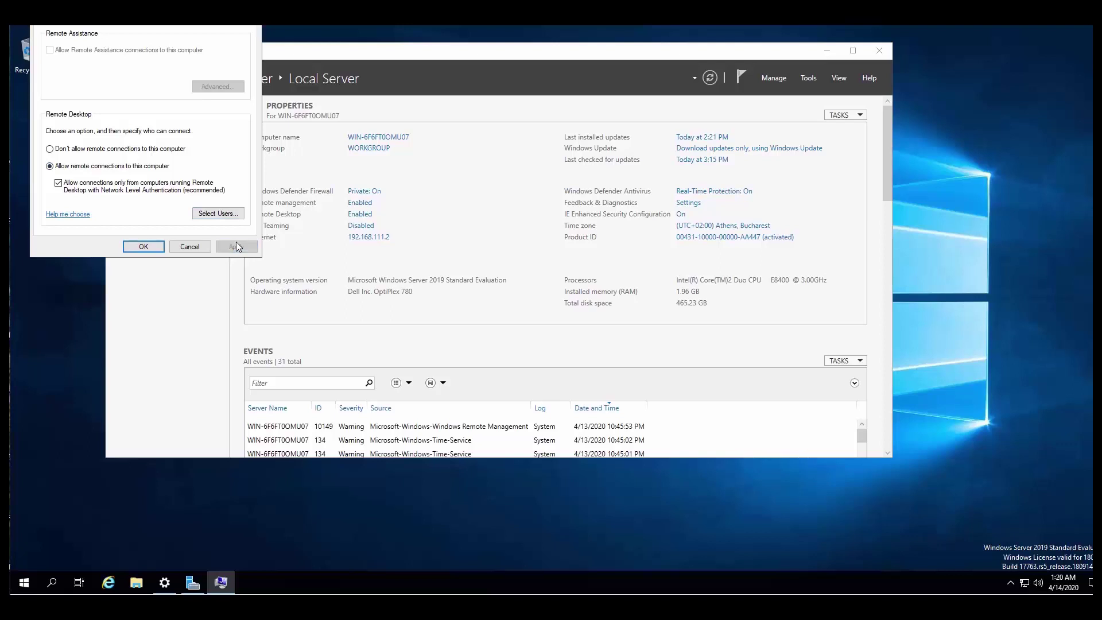
{"action": "left_click", "coordinate": [138, 247]}
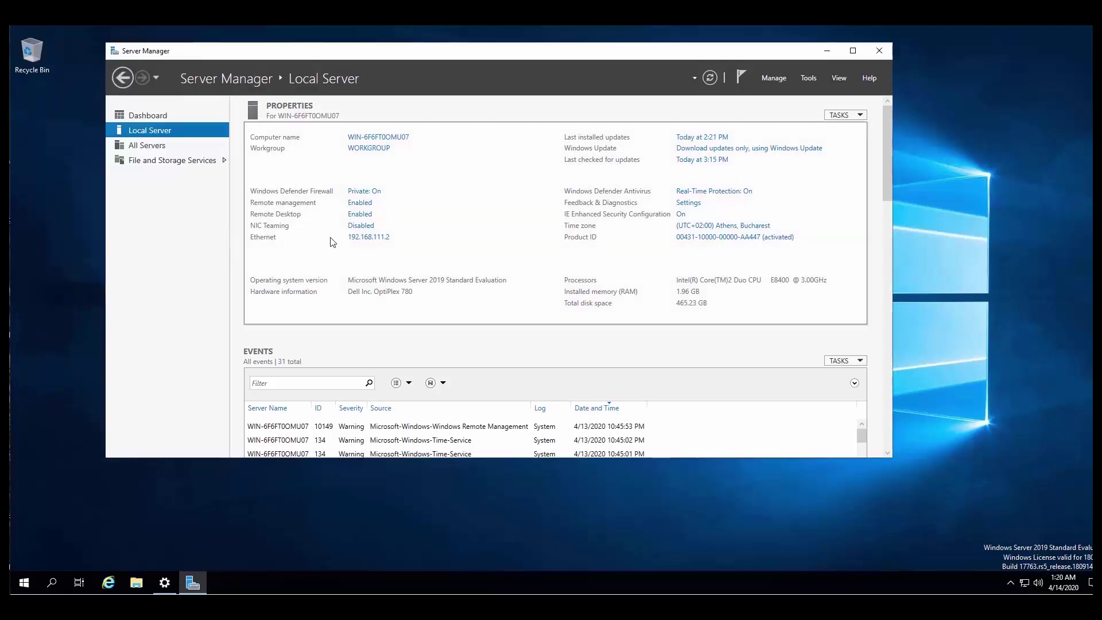
{"action": "left_click", "coordinate": [711, 78]}
Open the Services console and select Function Discovery Provider Host, widening the window and the Name column to show full service names
{"action": "left_click", "coordinate": [60, 580]}
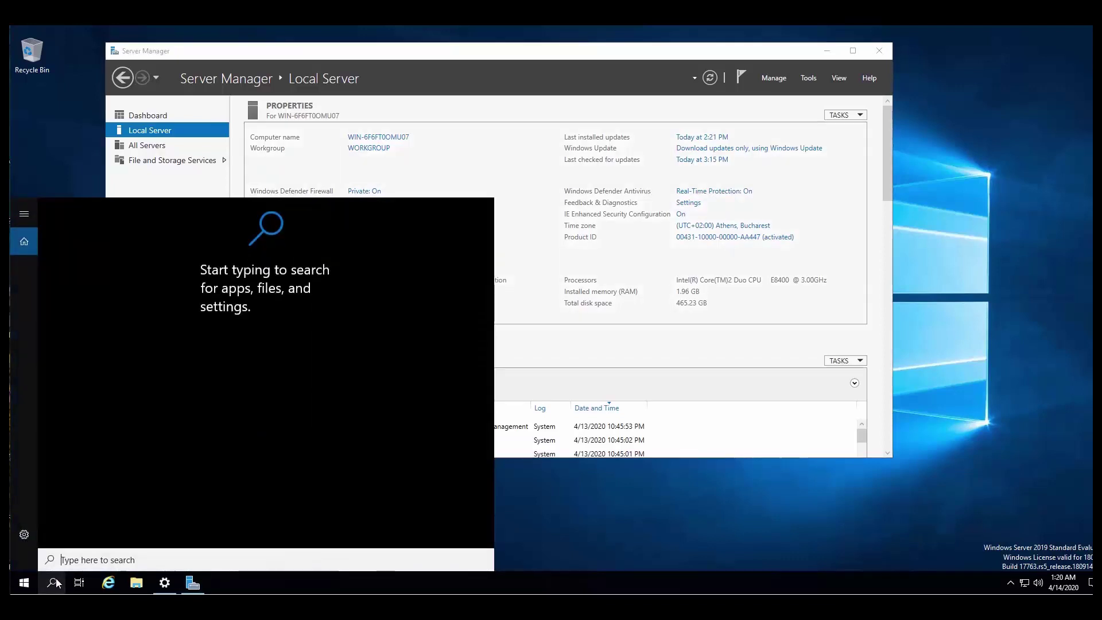
{"action": "type", "text": "servi"}
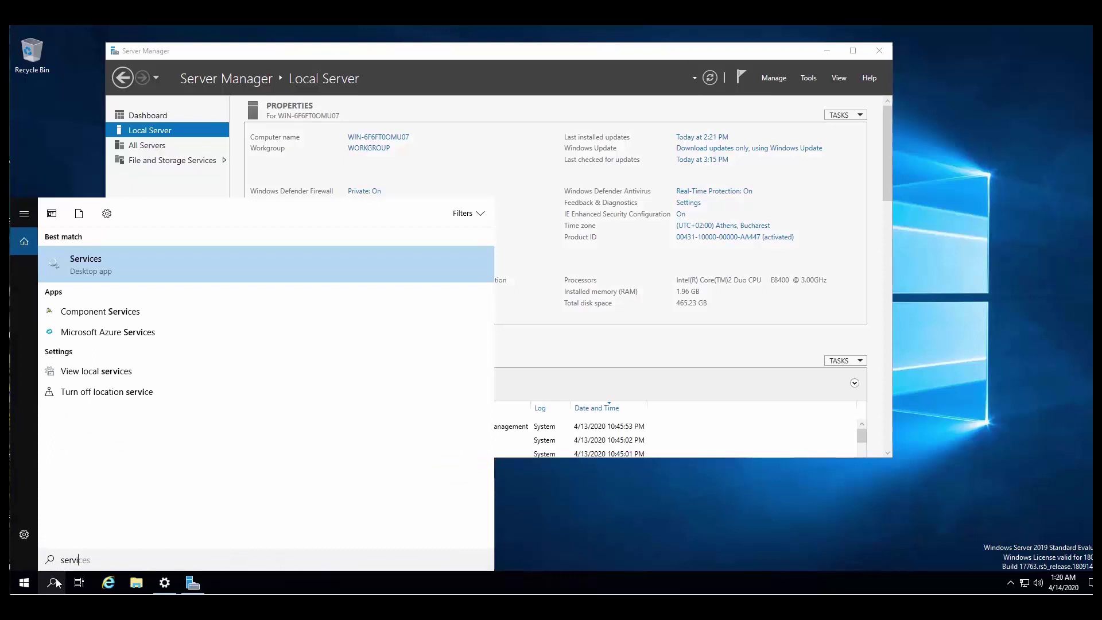
{"action": "key", "text": "Return"}
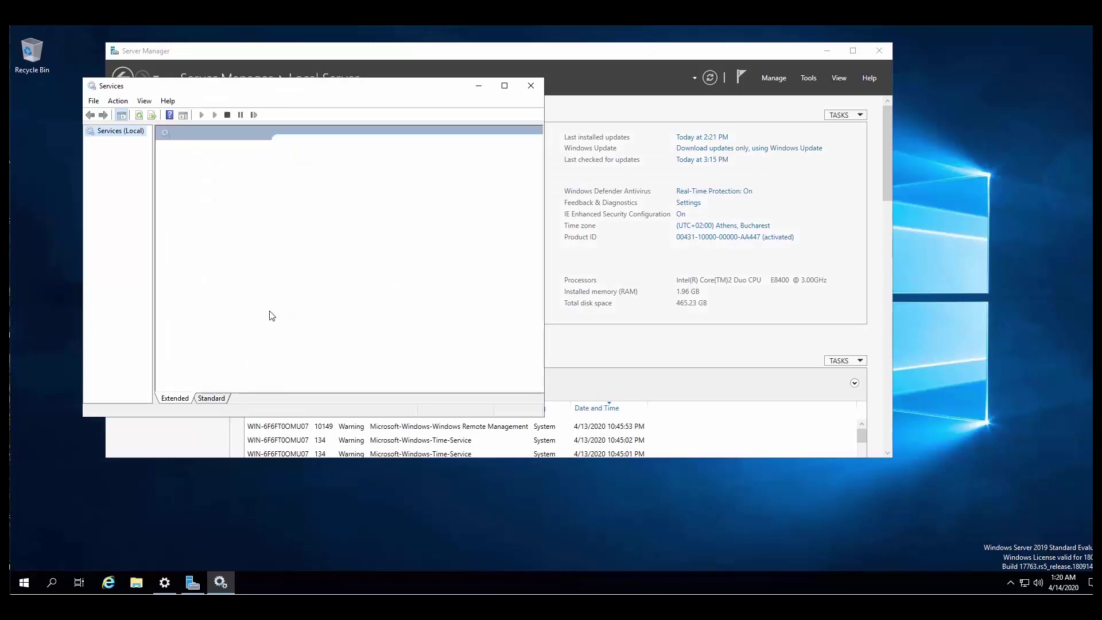
{"action": "left_click", "coordinate": [373, 283]}
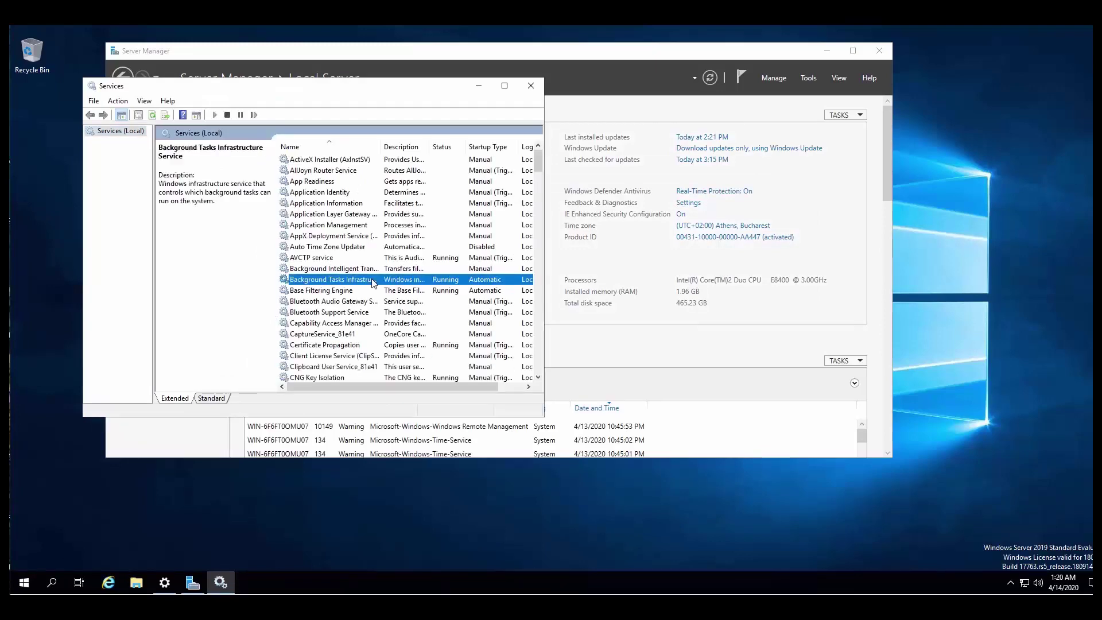
{"action": "key", "text": "f"}
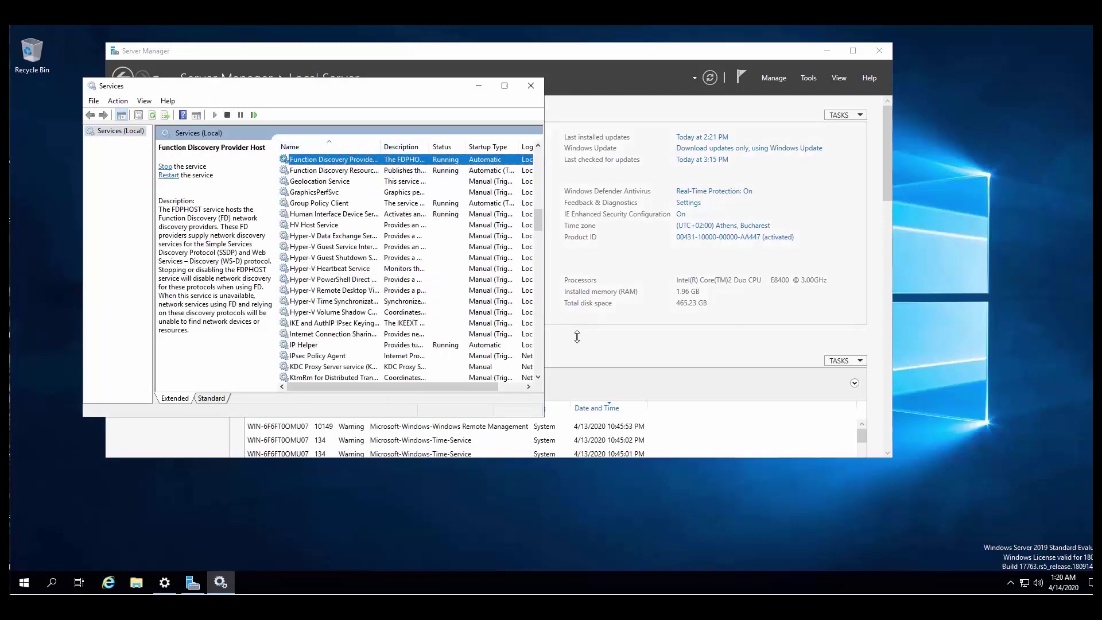
{"action": "left_click_drag", "start_coordinate": [544, 402], "coordinate": [794, 374]}
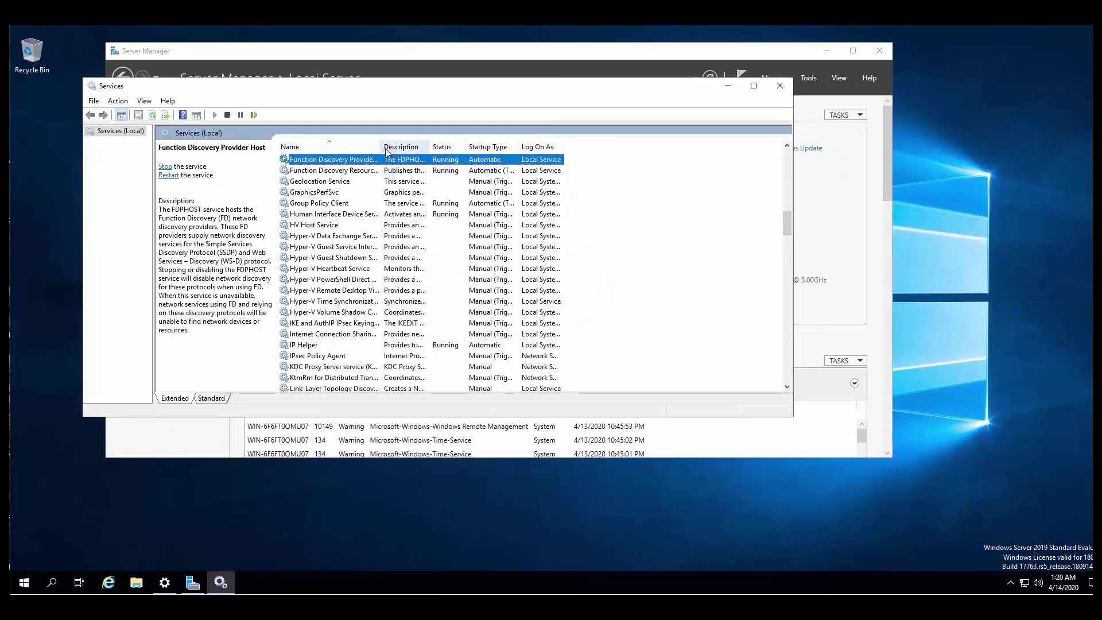
{"action": "left_click_drag", "start_coordinate": [464, 140], "coordinate": [462, 141]}
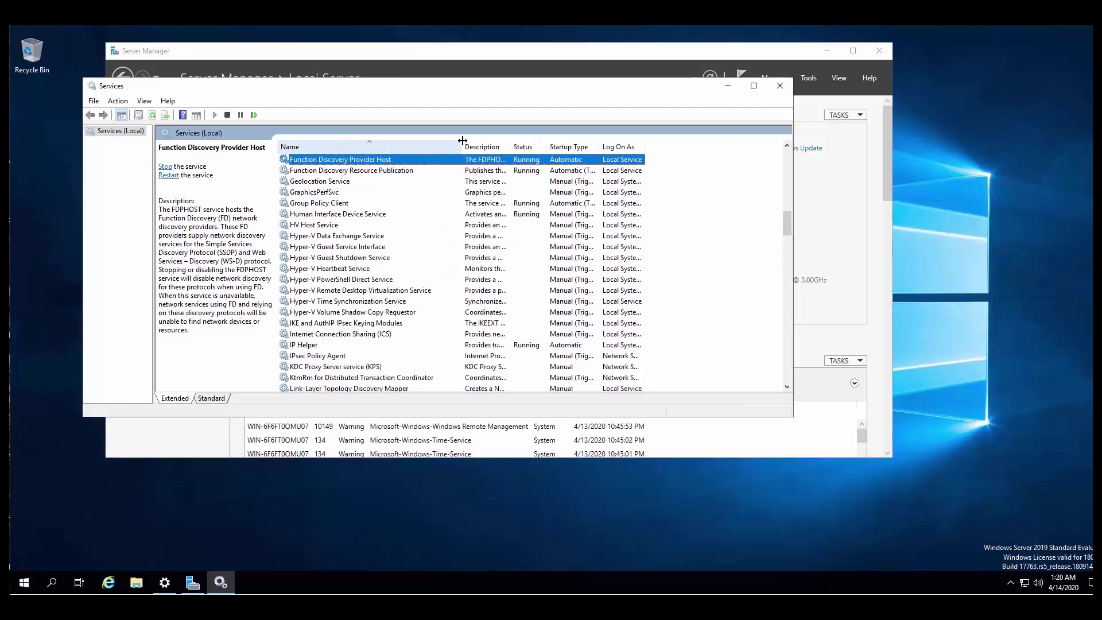
Set the startup type of the Function Discovery Provider Host service to Automatic and apply it
{"action": "right_click", "coordinate": [379, 160]}
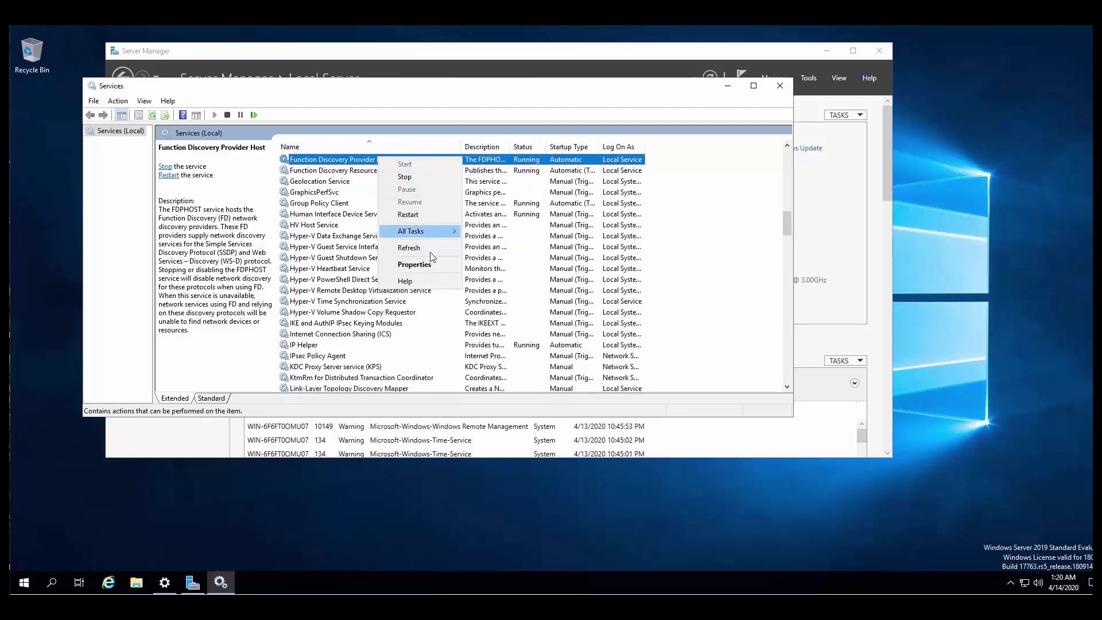
{"action": "left_click", "coordinate": [432, 267]}
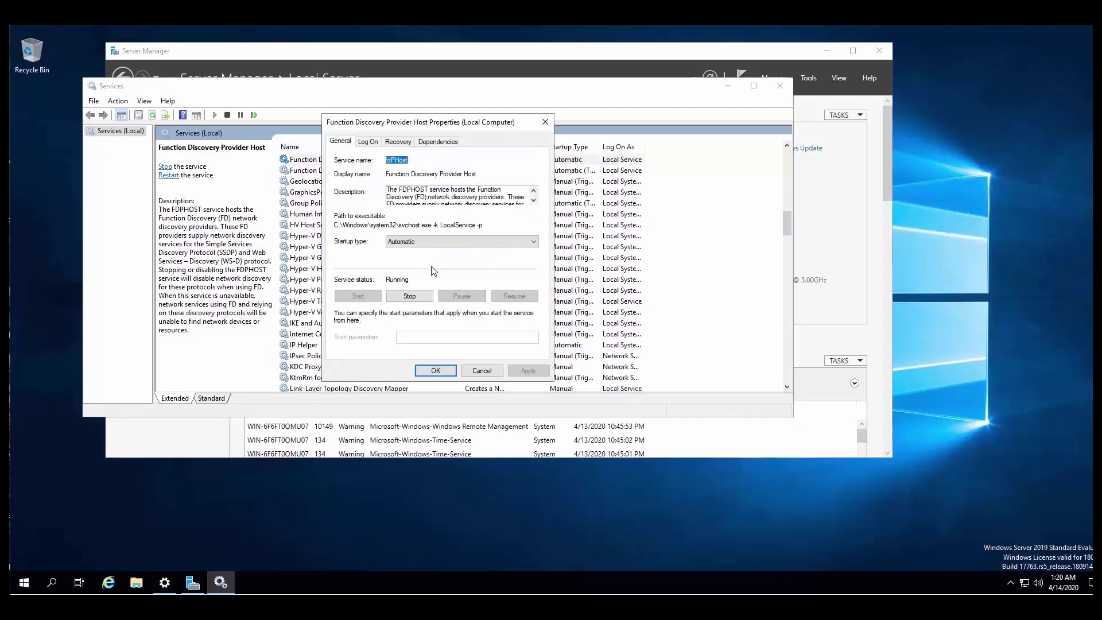
{"action": "left_click", "coordinate": [453, 242]}
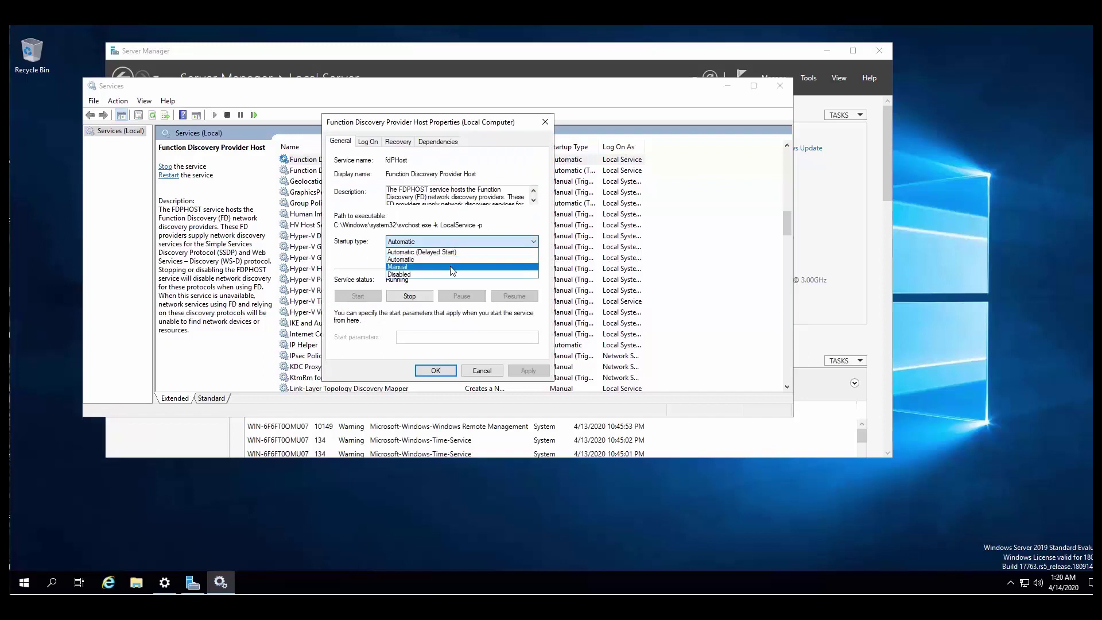
{"action": "left_click", "coordinate": [413, 260]}
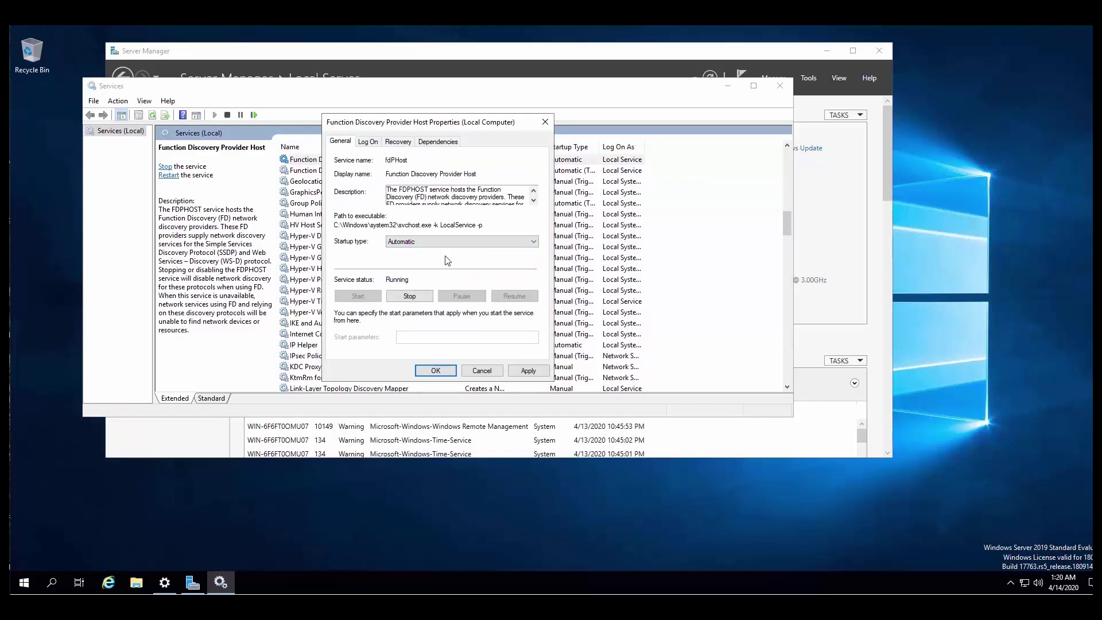
{"action": "left_click", "coordinate": [529, 371]}
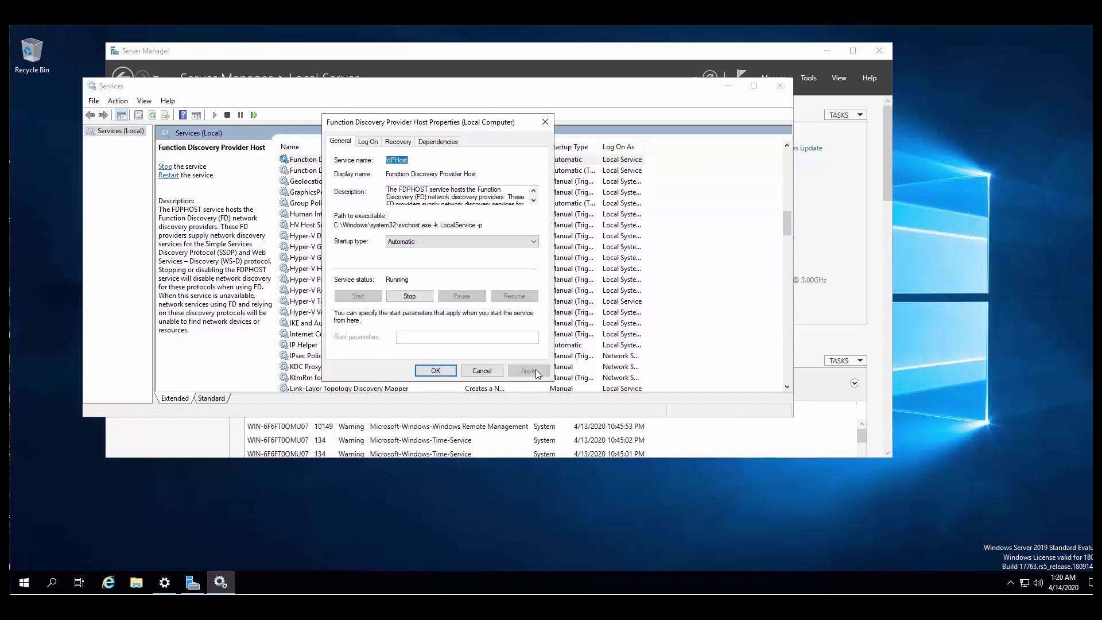
{"action": "left_click", "coordinate": [437, 371]}
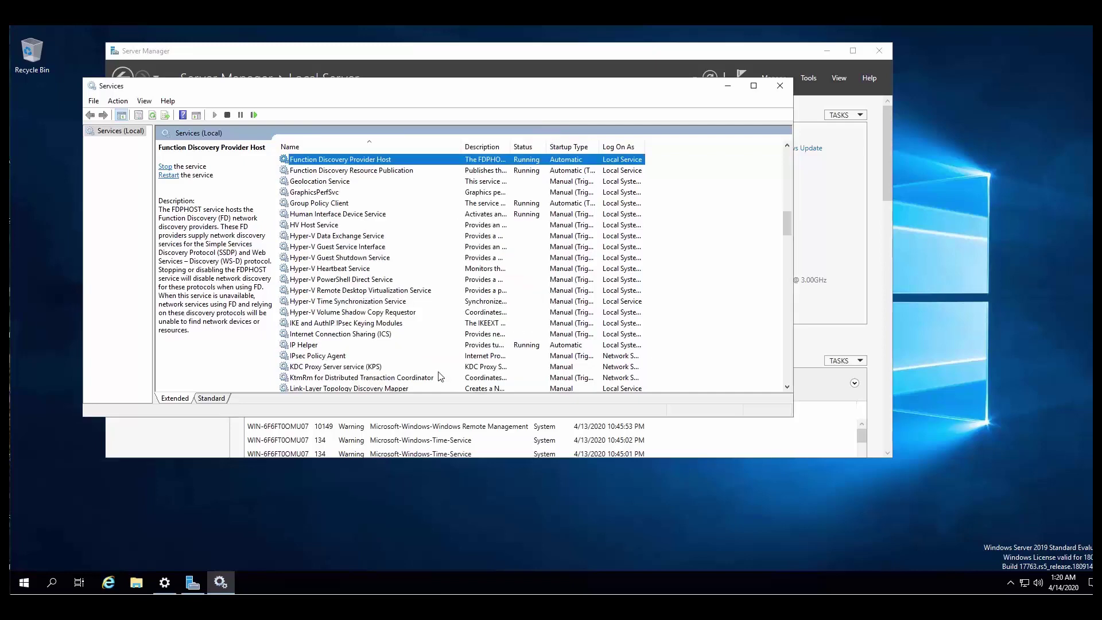
Set the startup type of the Function Discovery Resource Publication service to Automatic and apply it
{"action": "left_click", "coordinate": [390, 173]}
{"action": "right_click", "coordinate": [390, 177]}
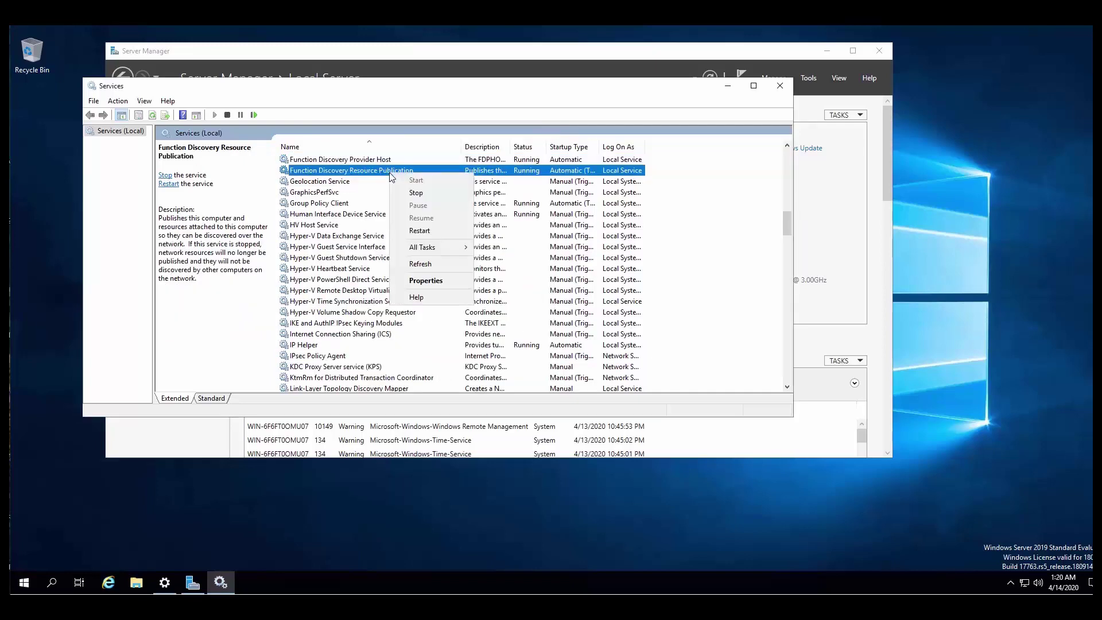
{"action": "left_click", "coordinate": [429, 284]}
{"action": "left_click", "coordinate": [529, 241]}
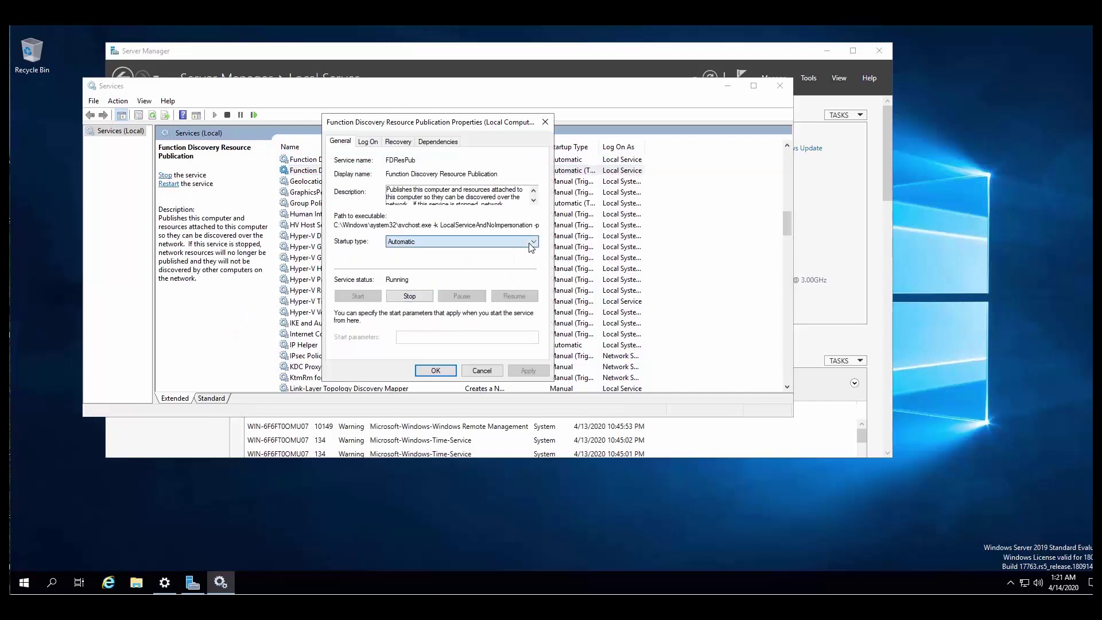
{"action": "left_click", "coordinate": [467, 258]}
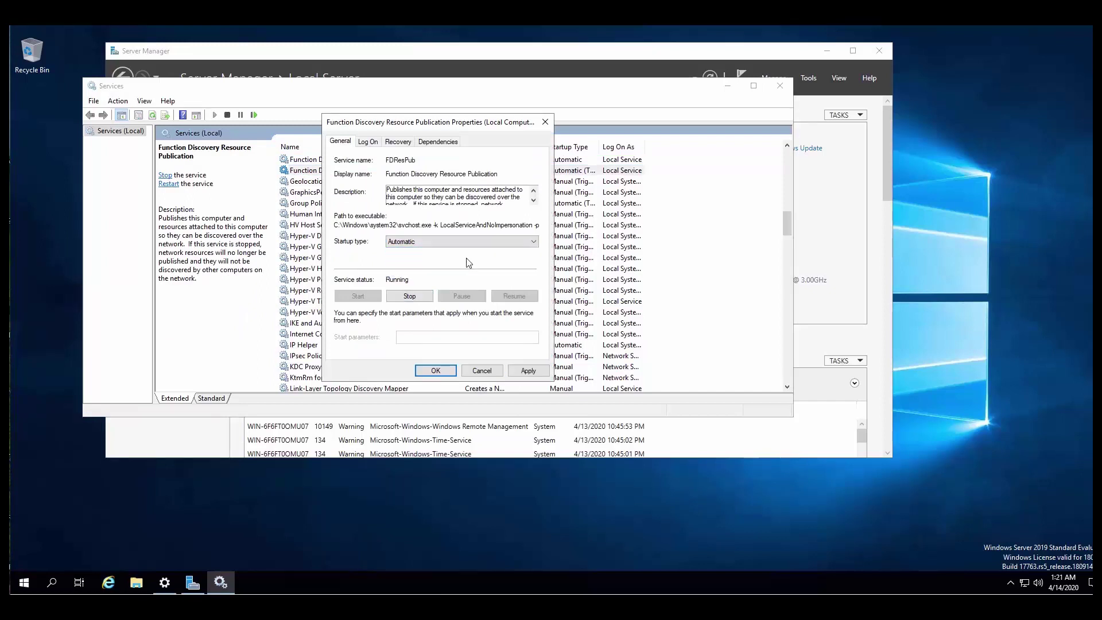
{"action": "left_click", "coordinate": [525, 371]}
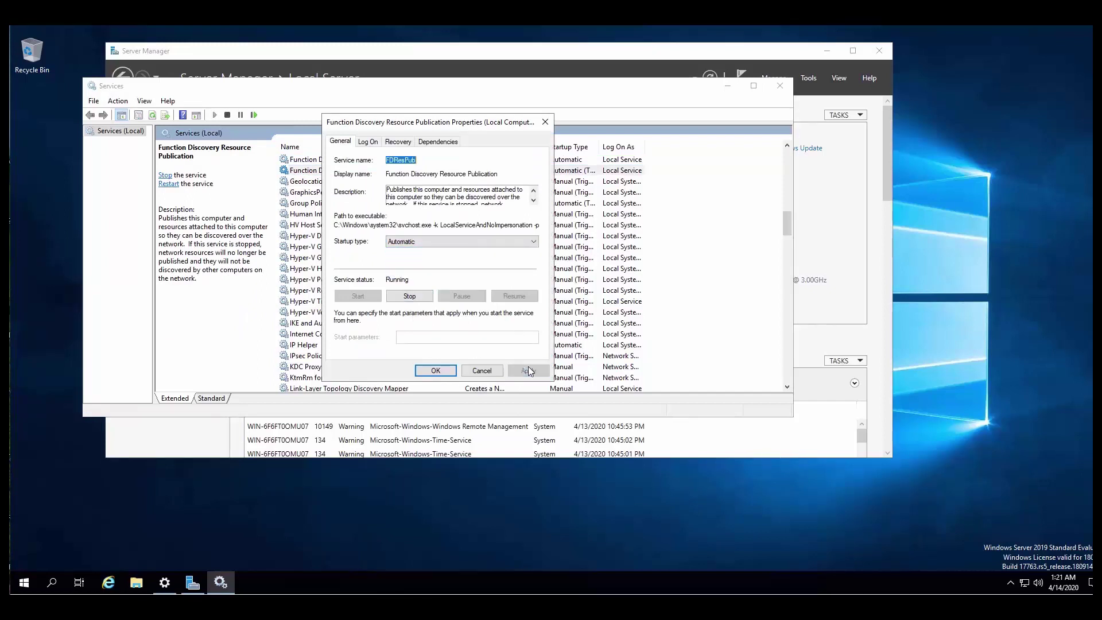
{"action": "left_click", "coordinate": [443, 374]}
Restart the Function Discovery Provider Host service and close the Services console
{"action": "left_click", "coordinate": [398, 160]}
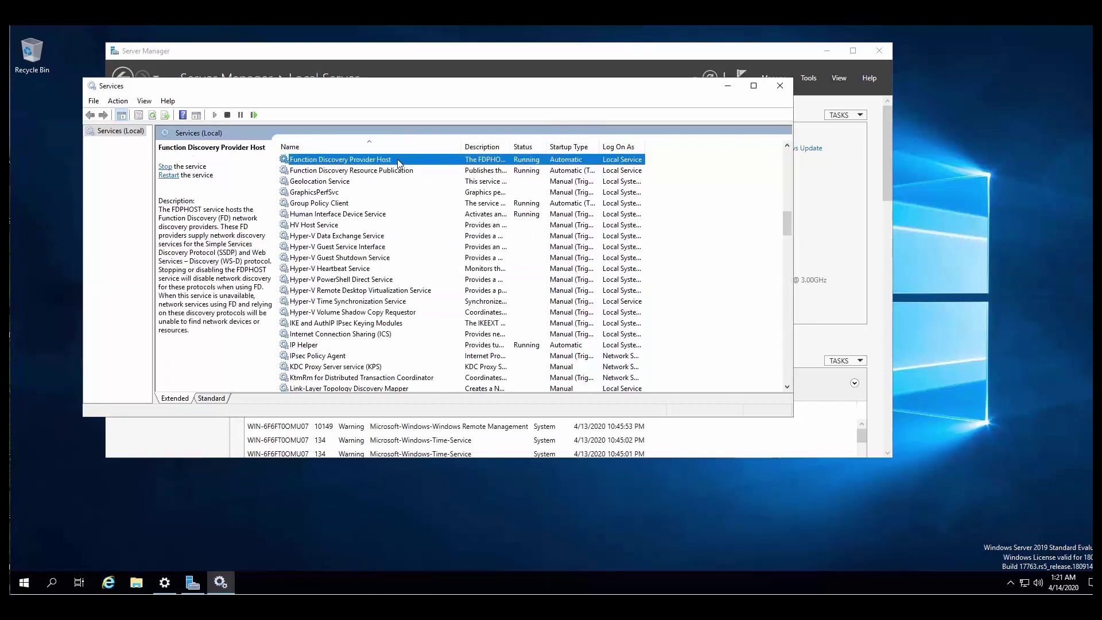
{"action": "left_click", "coordinate": [418, 172]}
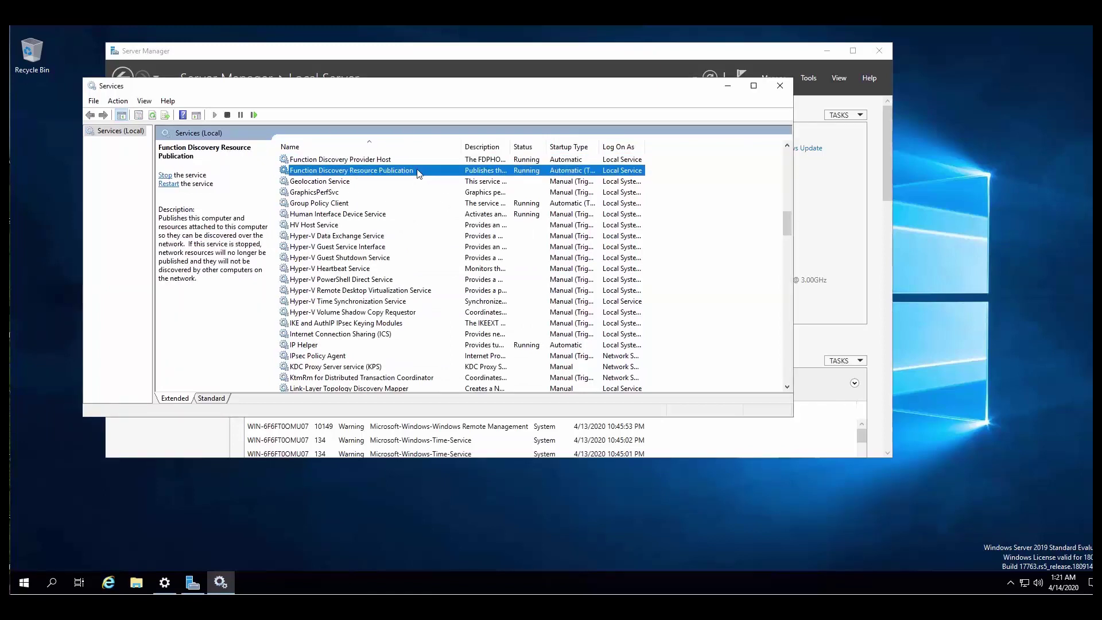
{"action": "right_click", "coordinate": [405, 162]}
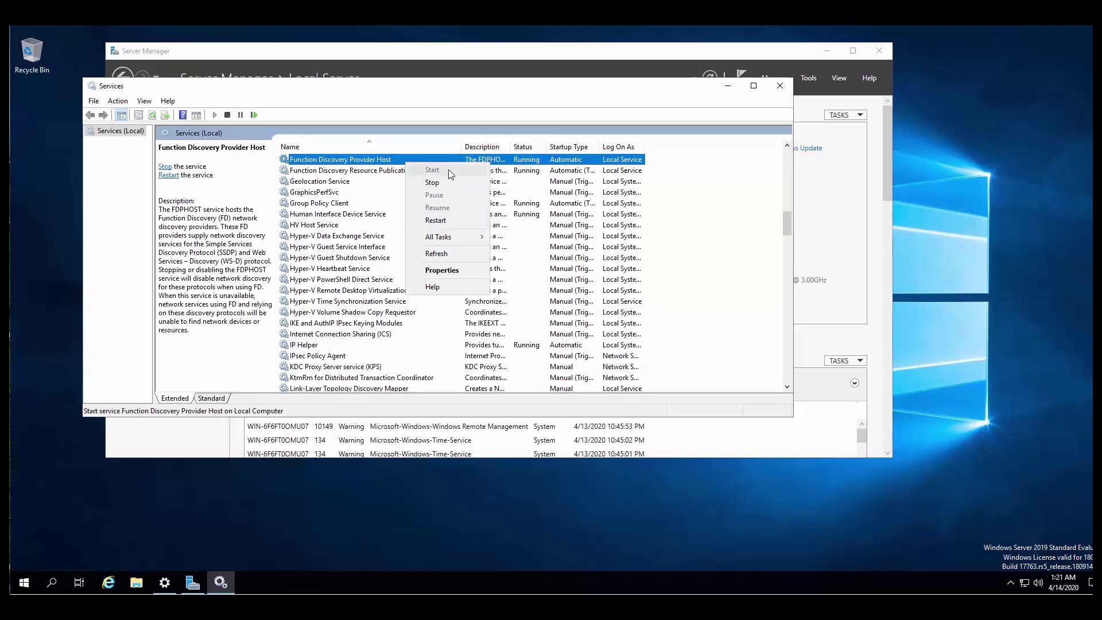
{"action": "left_click", "coordinate": [451, 223]}
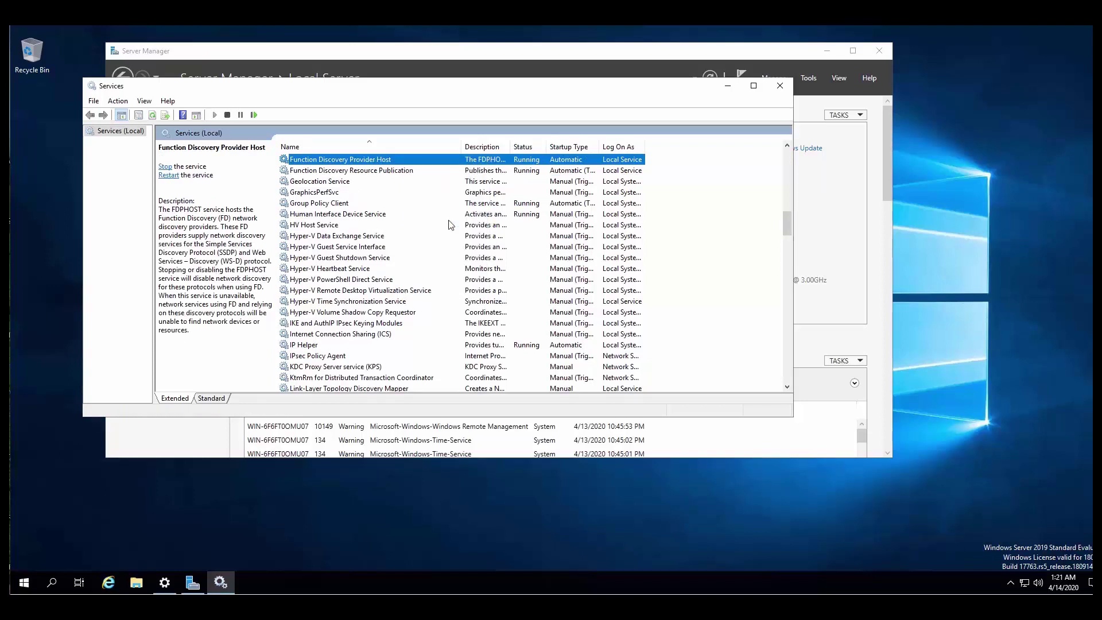
{"action": "left_click", "coordinate": [232, 289]}
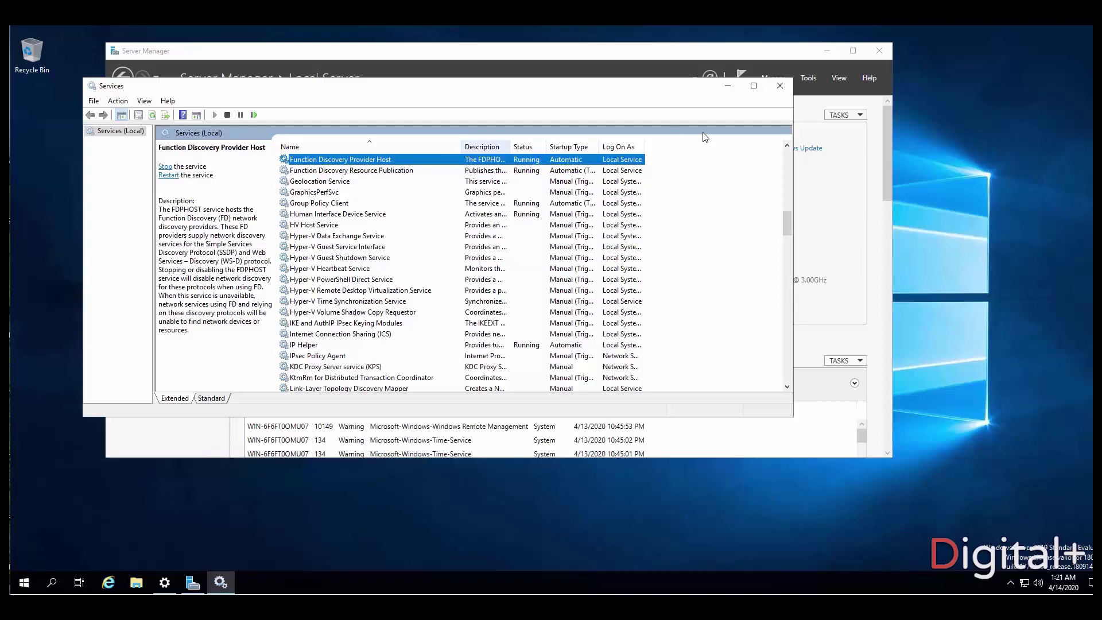
{"action": "left_click", "coordinate": [780, 85]}
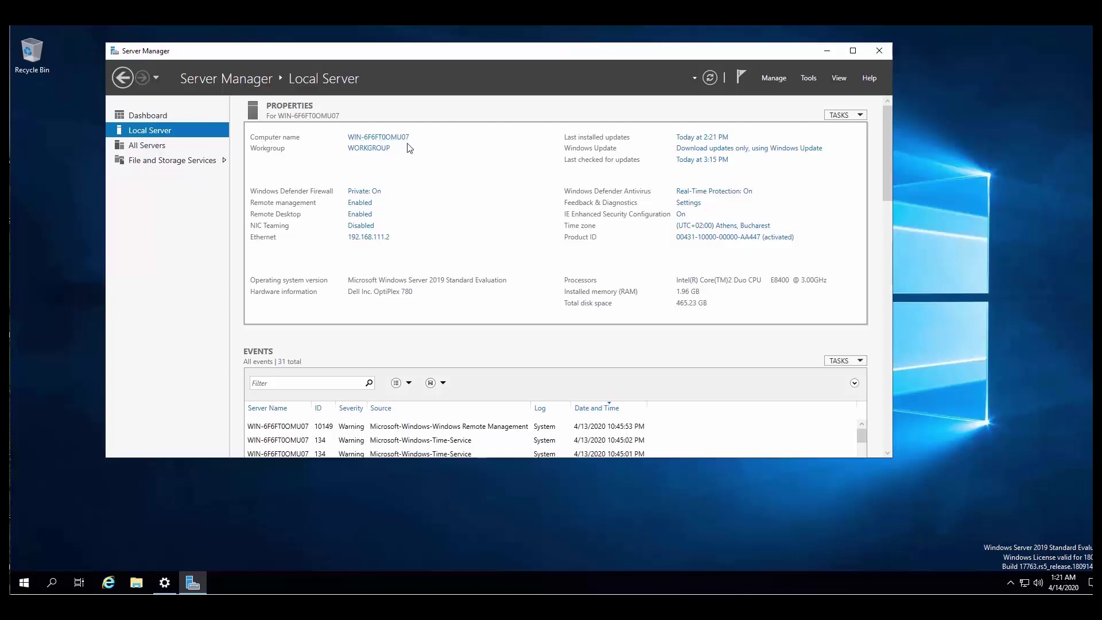
Rename the computer as WS2019-DC01, keeping it in the workgroup, and restart the server immediately to apply the change
{"action": "left_click", "coordinate": [372, 138]}
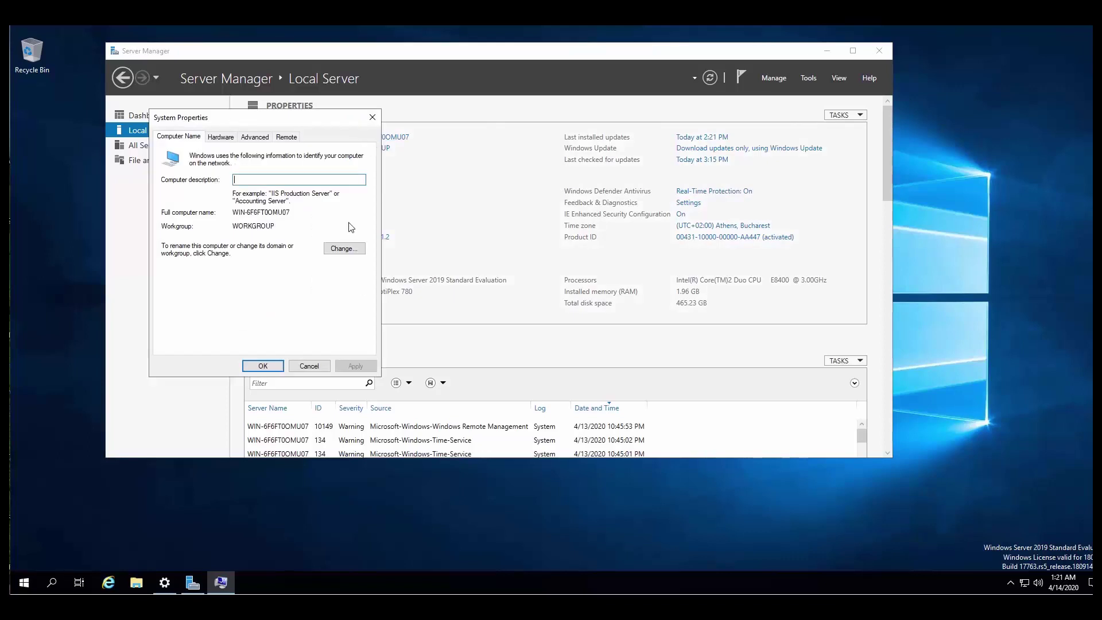
{"action": "left_click", "coordinate": [354, 249]}
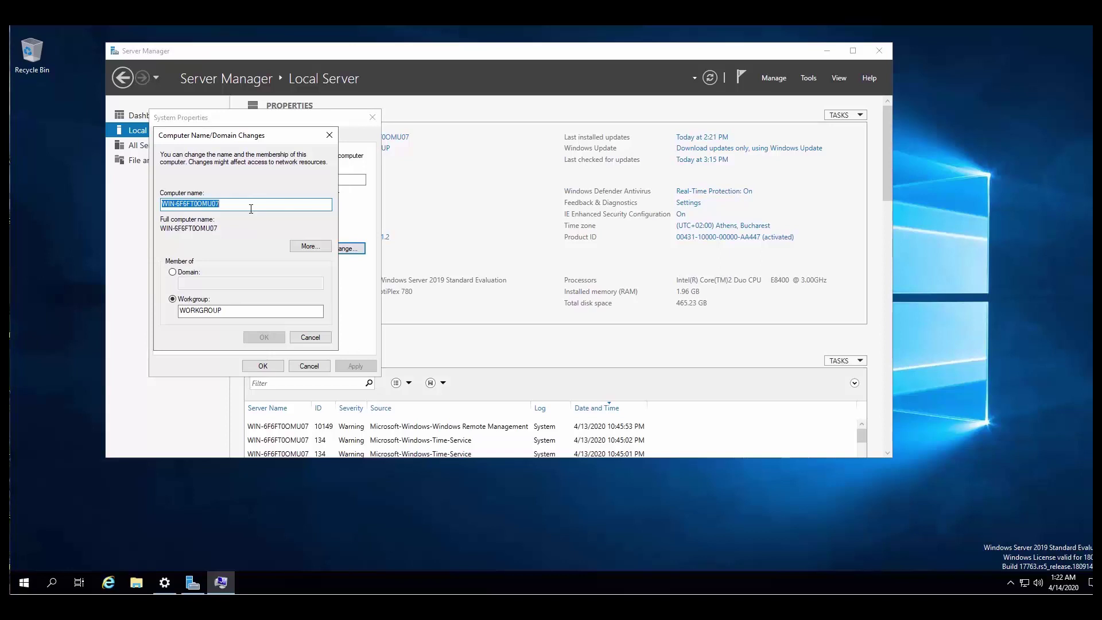
{"action": "type", "text": "W"}
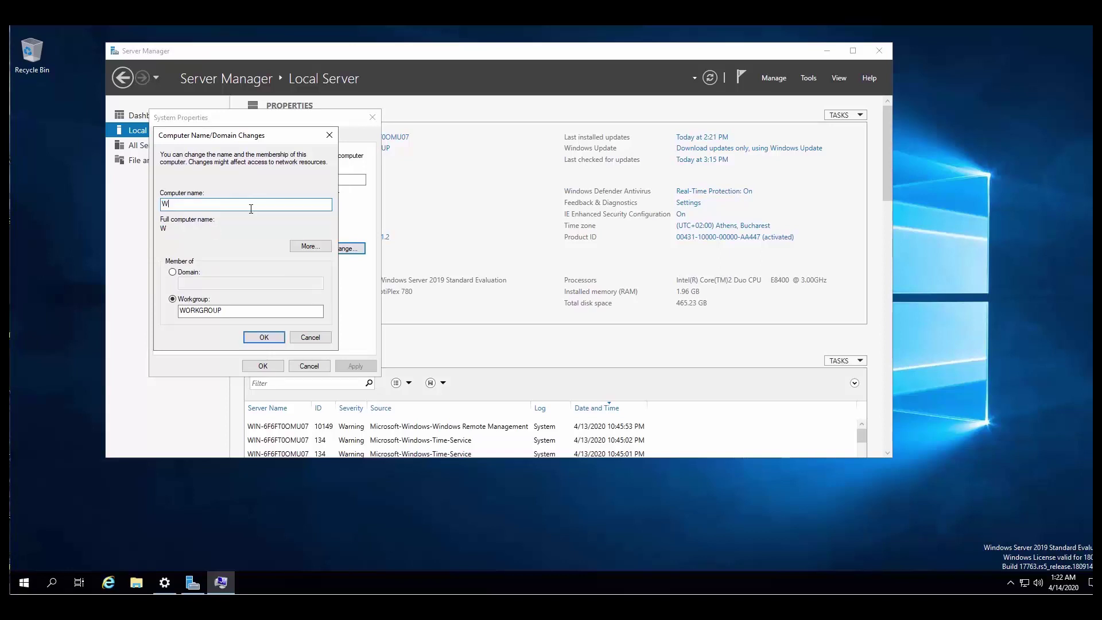
{"action": "type", "text": "S2019-DC01"}
{"action": "left_click", "coordinate": [268, 344]}
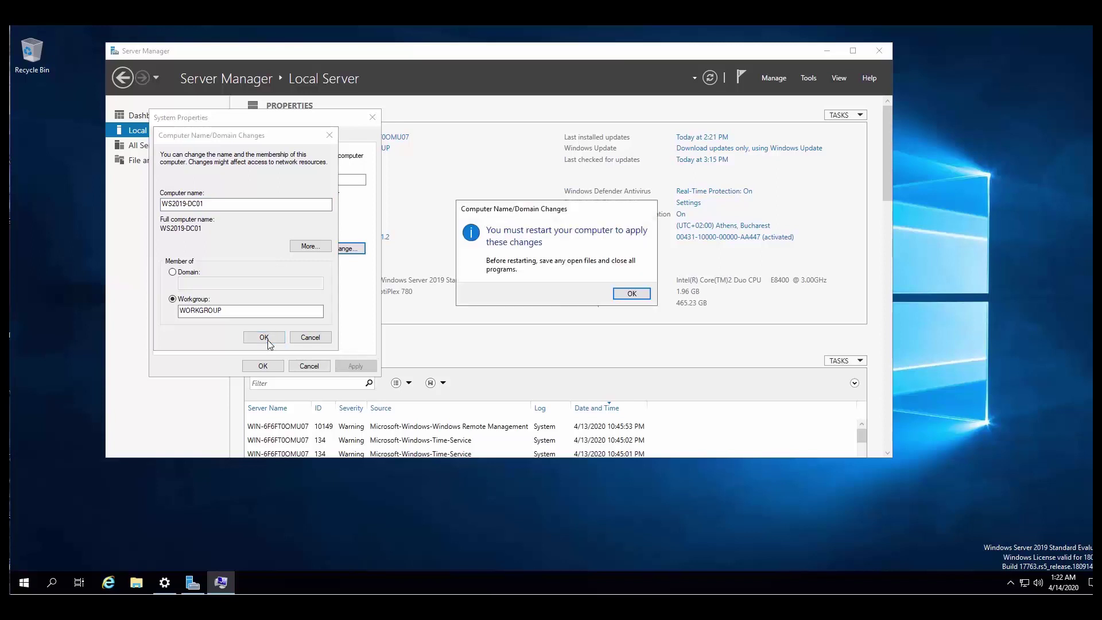
{"action": "left_click", "coordinate": [632, 294]}
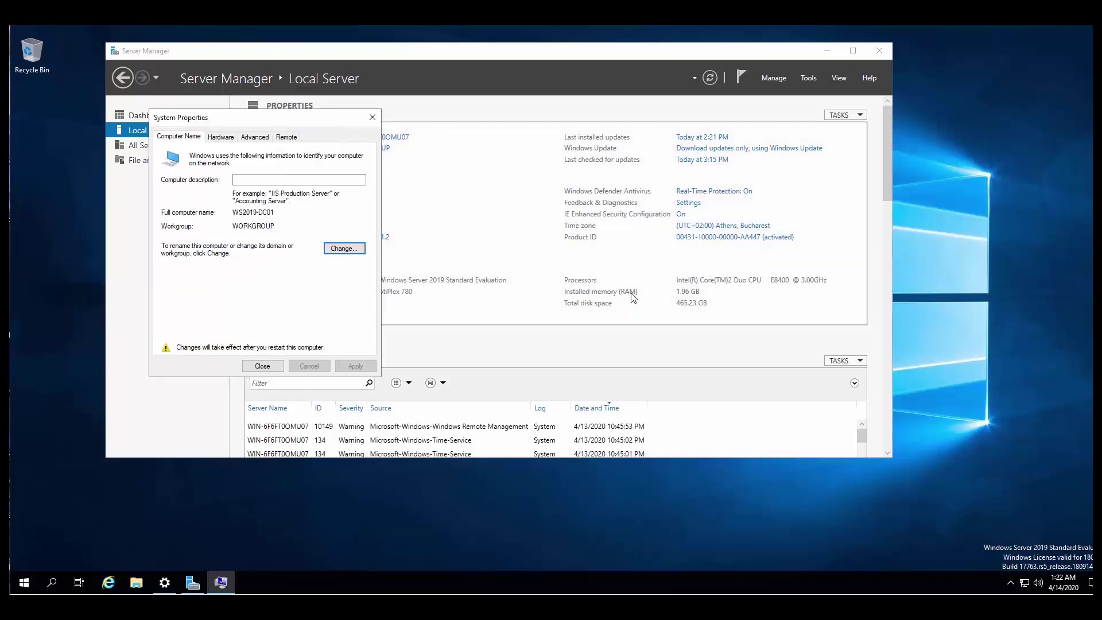
{"action": "left_click", "coordinate": [270, 369]}
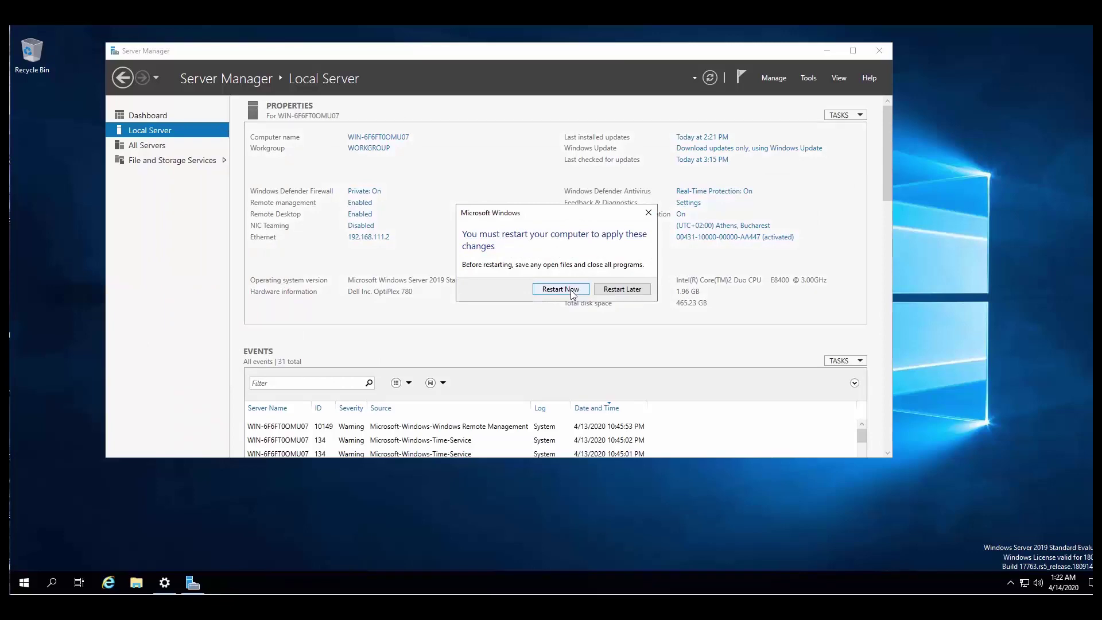
{"action": "left_click", "coordinate": [572, 290]}
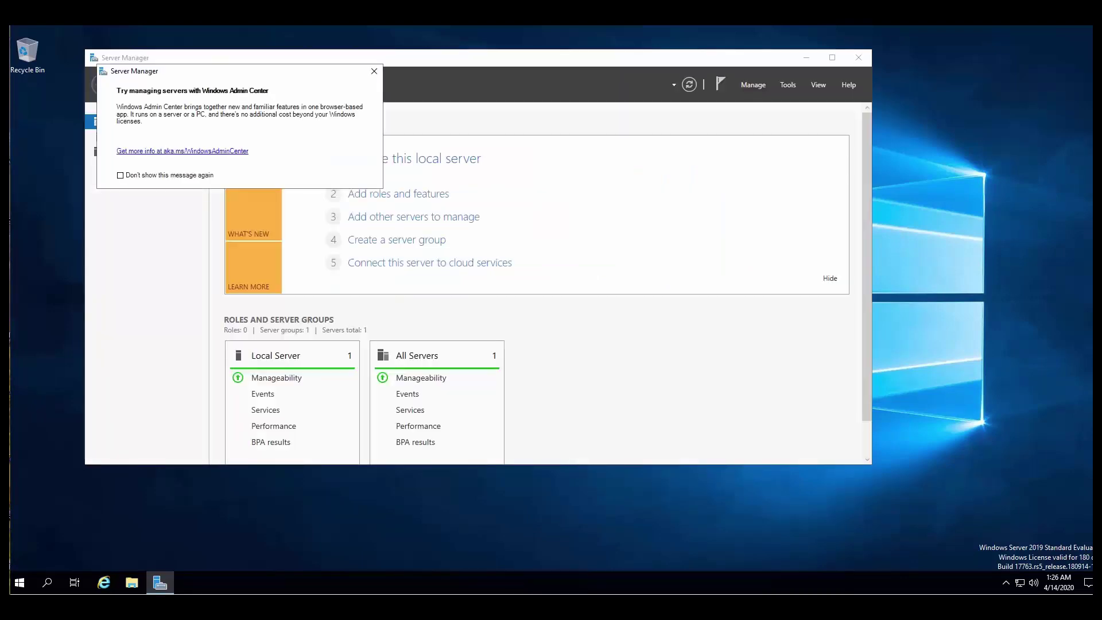
Dismiss the Windows Admin Center message and set Server Manager not to start automatically at logon
{"action": "left_click", "coordinate": [374, 70]}
{"action": "left_click", "coordinate": [818, 84]}
{"action": "left_click", "coordinate": [747, 84]}
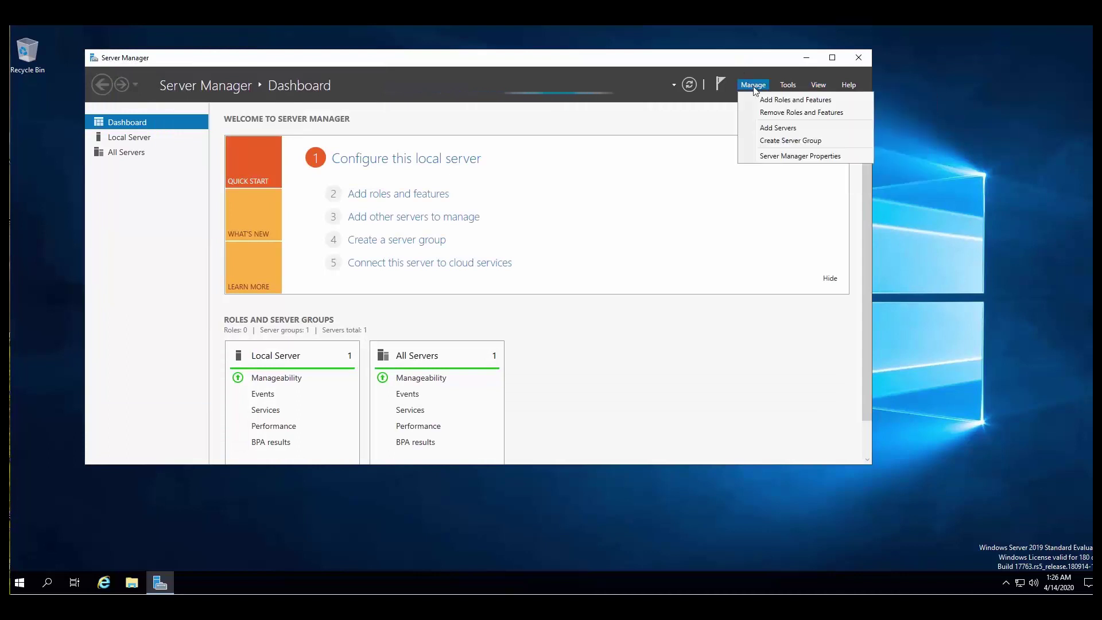
{"action": "left_click", "coordinate": [794, 160]}
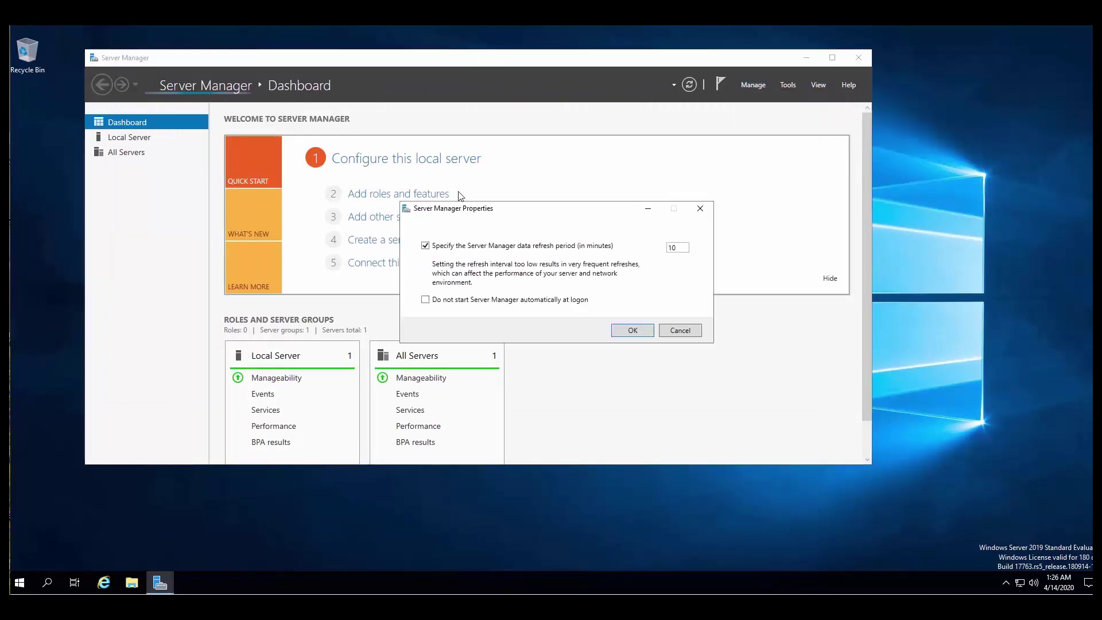
{"action": "left_click", "coordinate": [428, 299]}
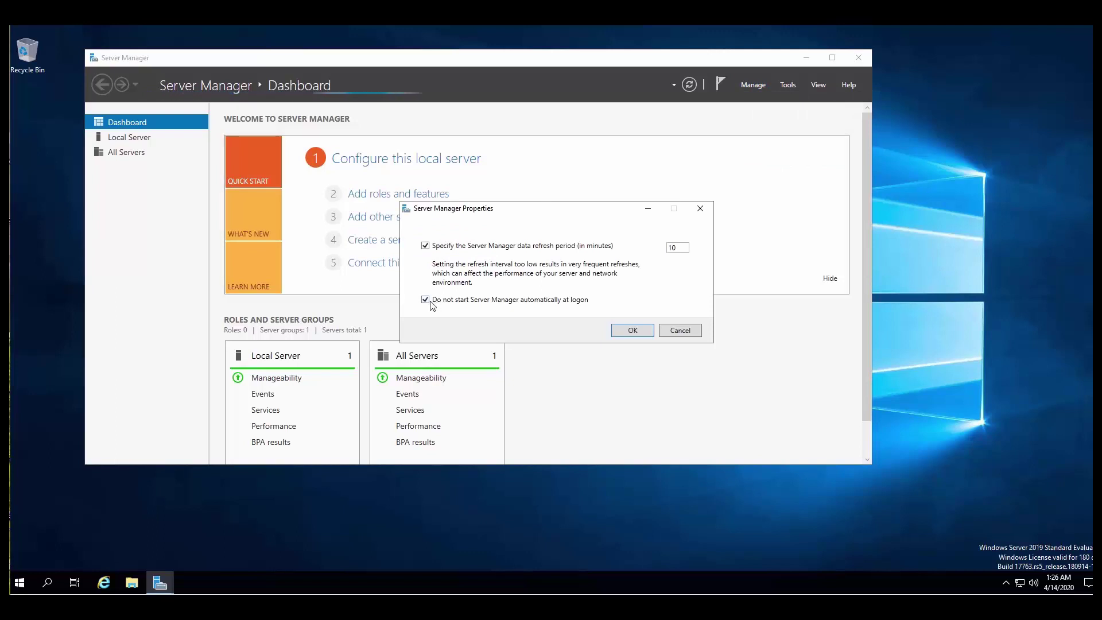
{"action": "left_click", "coordinate": [632, 331]}
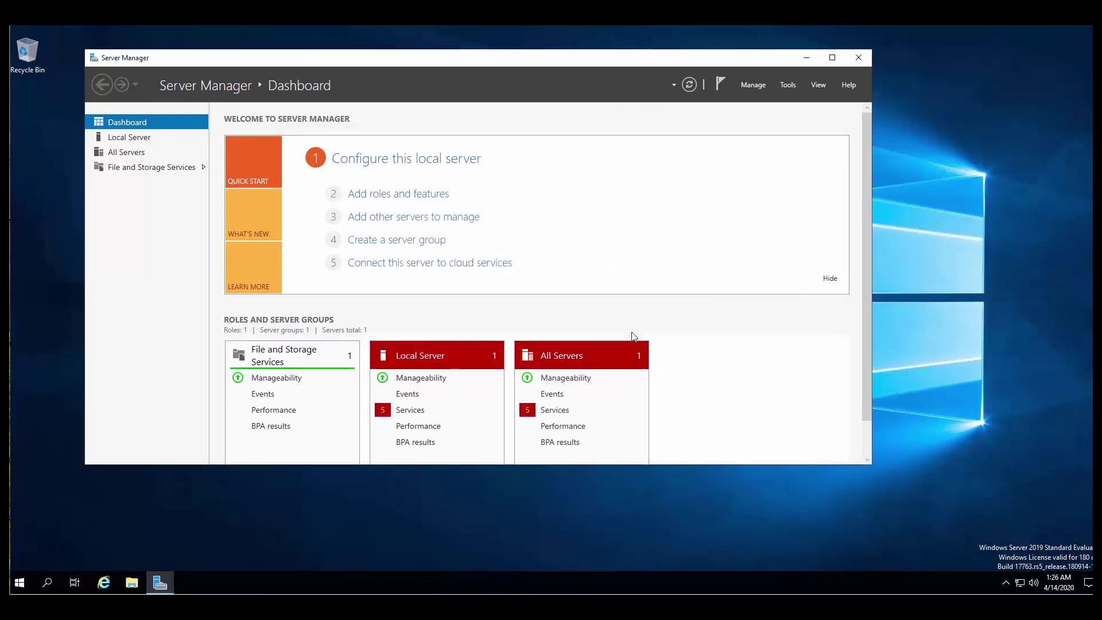
Pin Server Manager to the taskbar, close its window, and reopen it from the pinned shortcut
{"action": "right_click", "coordinate": [168, 578]}
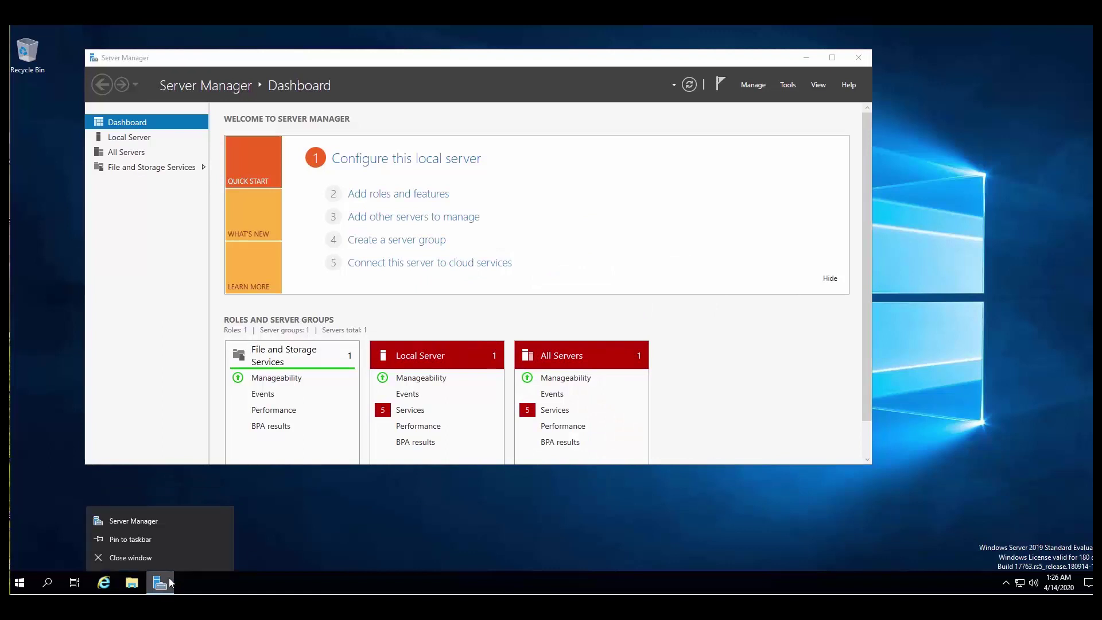
{"action": "left_click", "coordinate": [150, 540]}
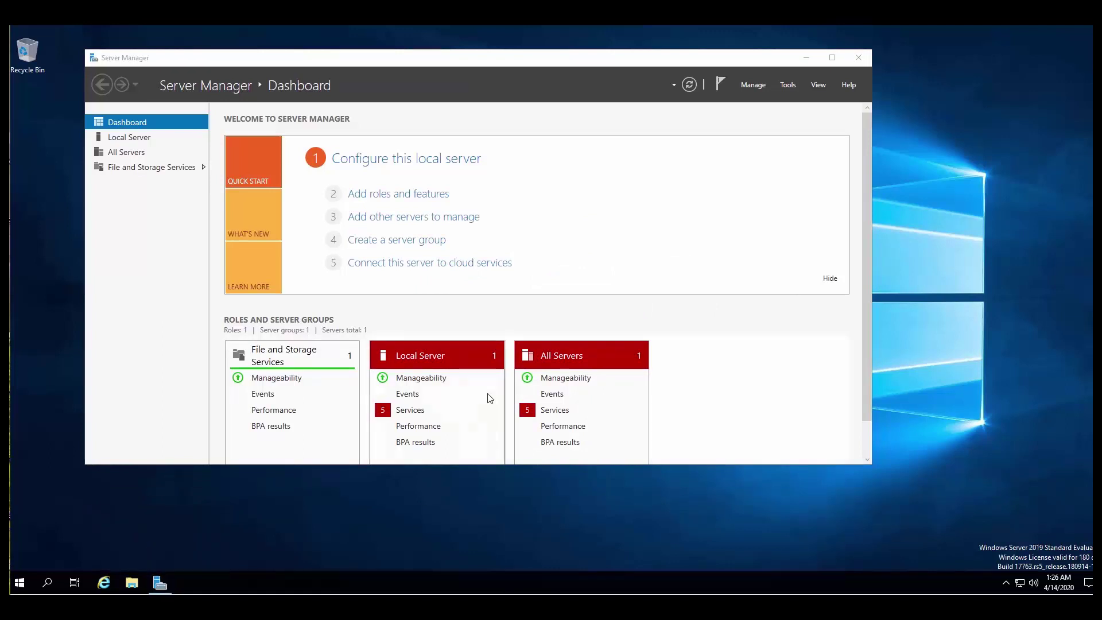
{"action": "left_click", "coordinate": [861, 59]}
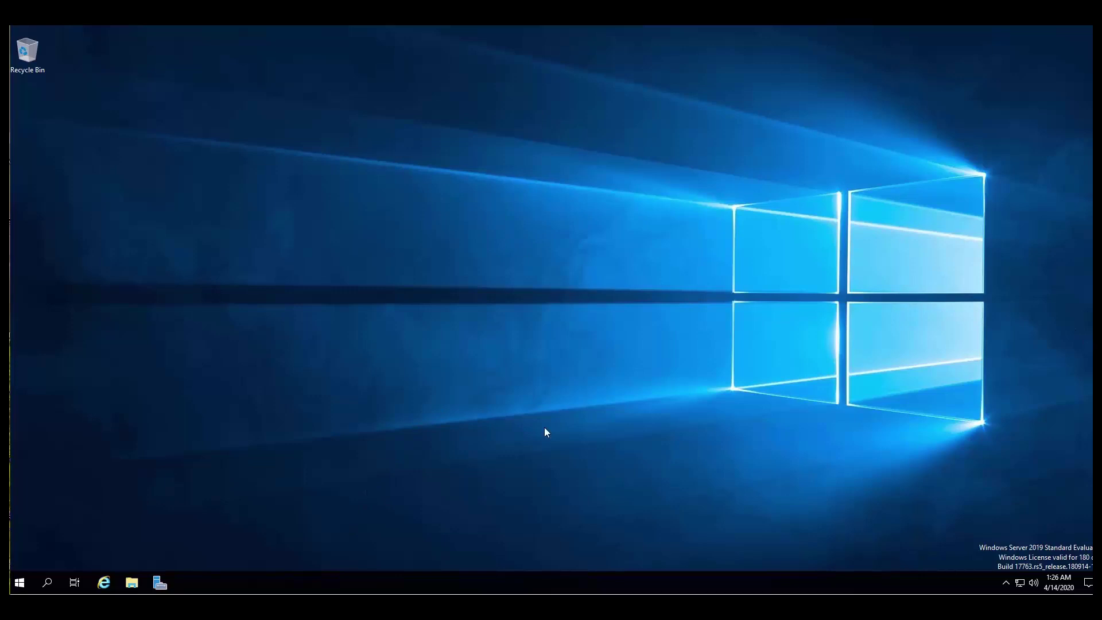
{"action": "left_click", "coordinate": [159, 584]}
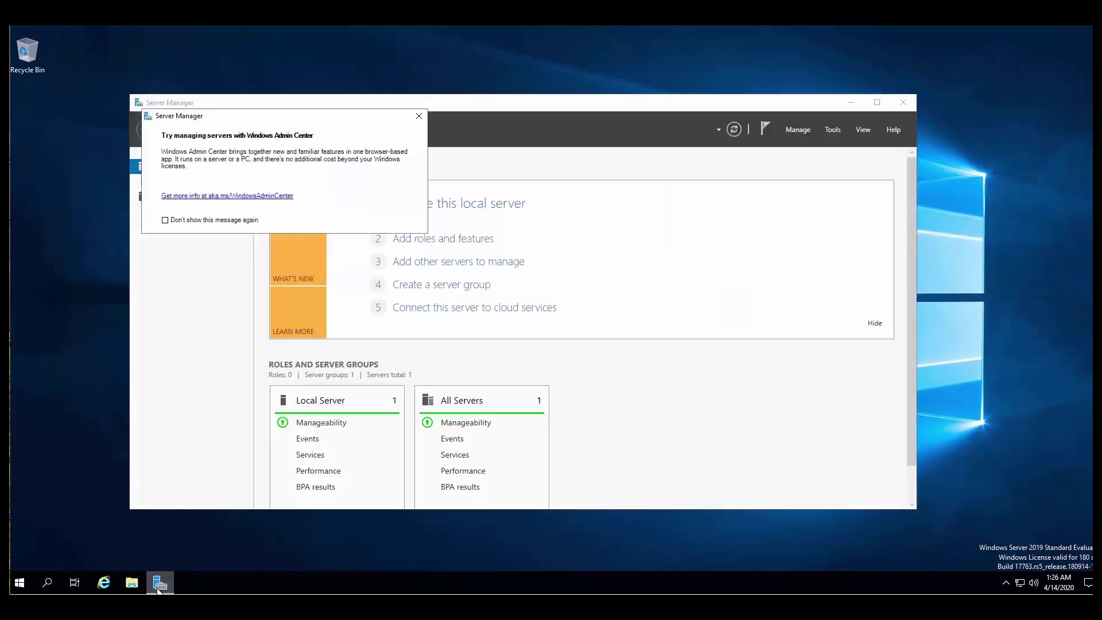